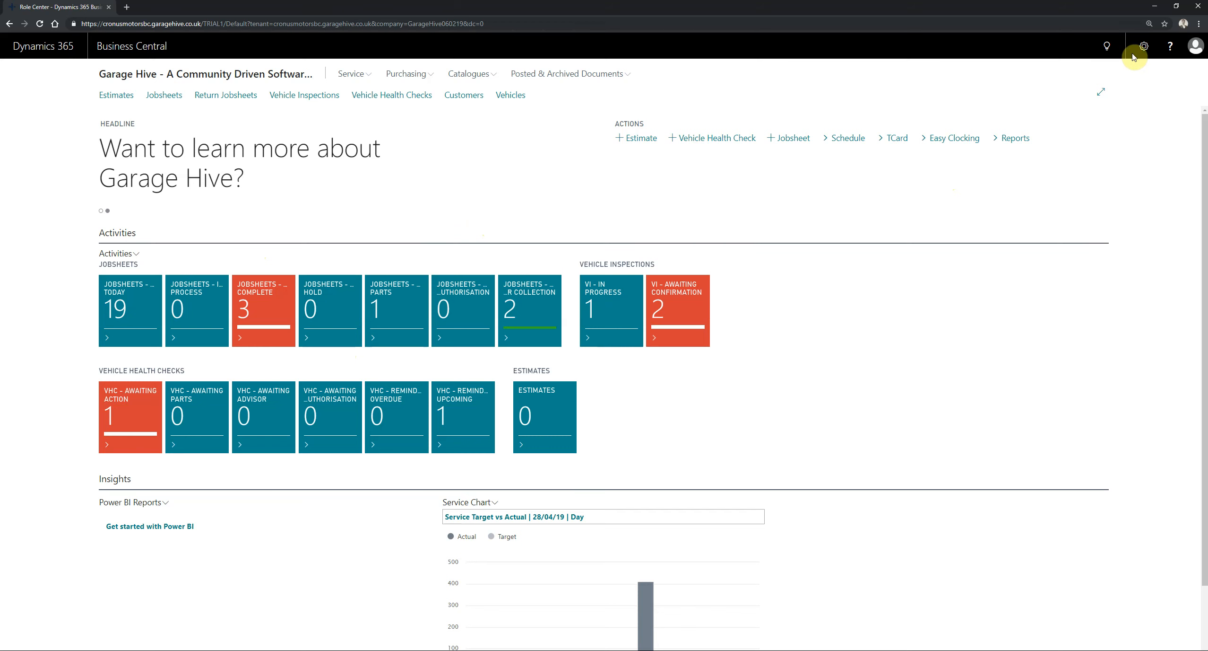
# - Search for "Web ser" and open the Web Services list
pyautogui.click(1106, 46)
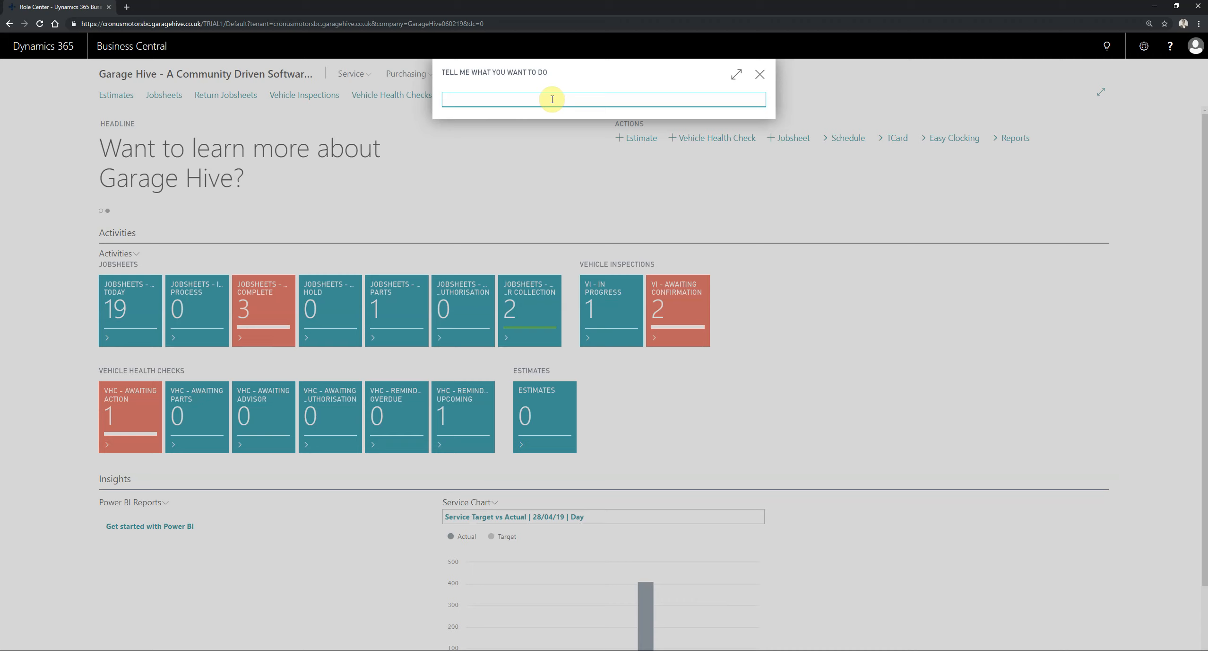
pyautogui.write('Web ser')
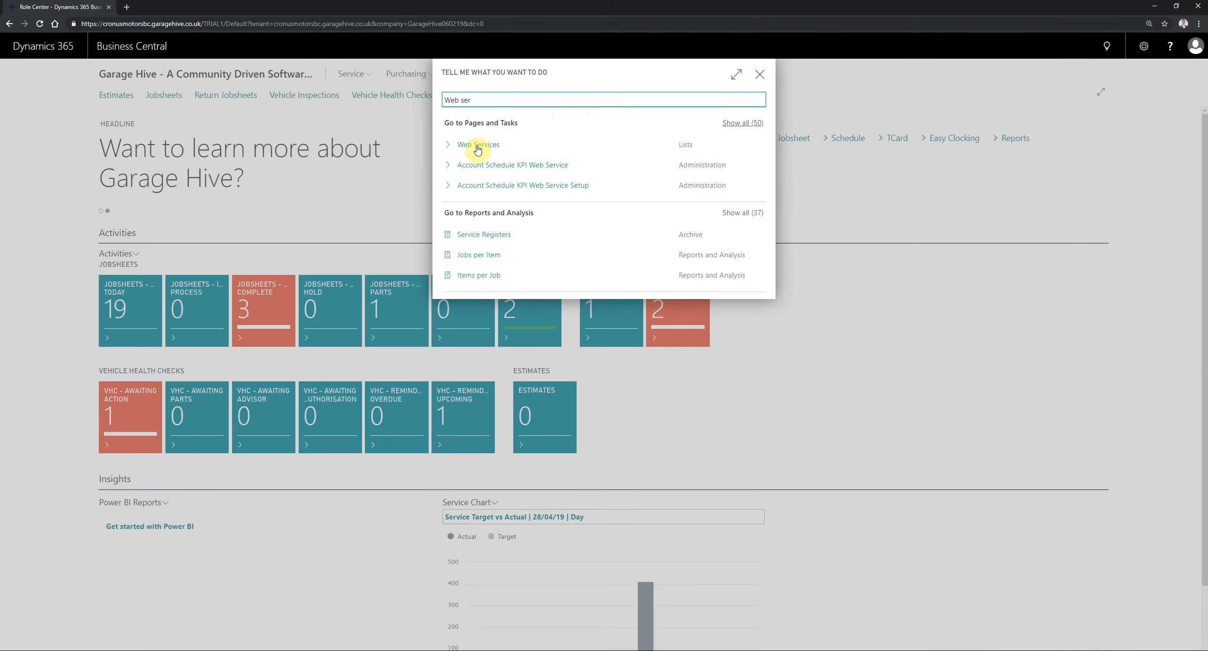
pyautogui.click(478, 146)
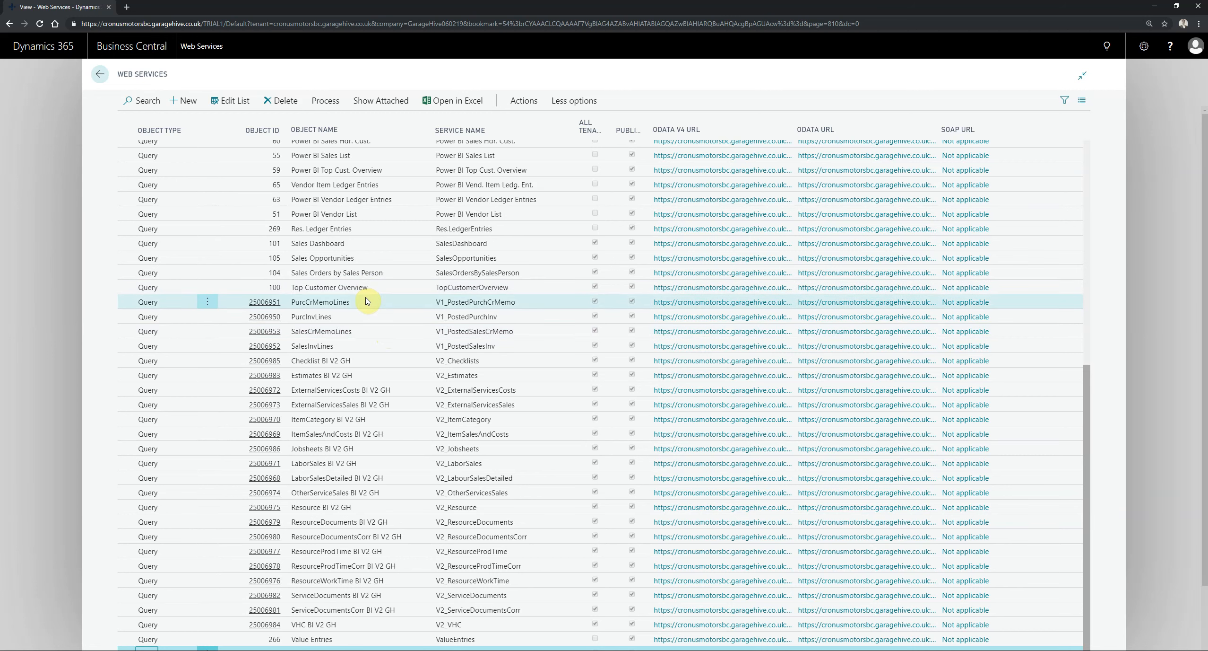
# - Copy the link address of the OData V4 URL for the Cust. Ledger Entries query
pyautogui.scroll(1, 467, 439)
pyautogui.scroll(9, 468, 440)
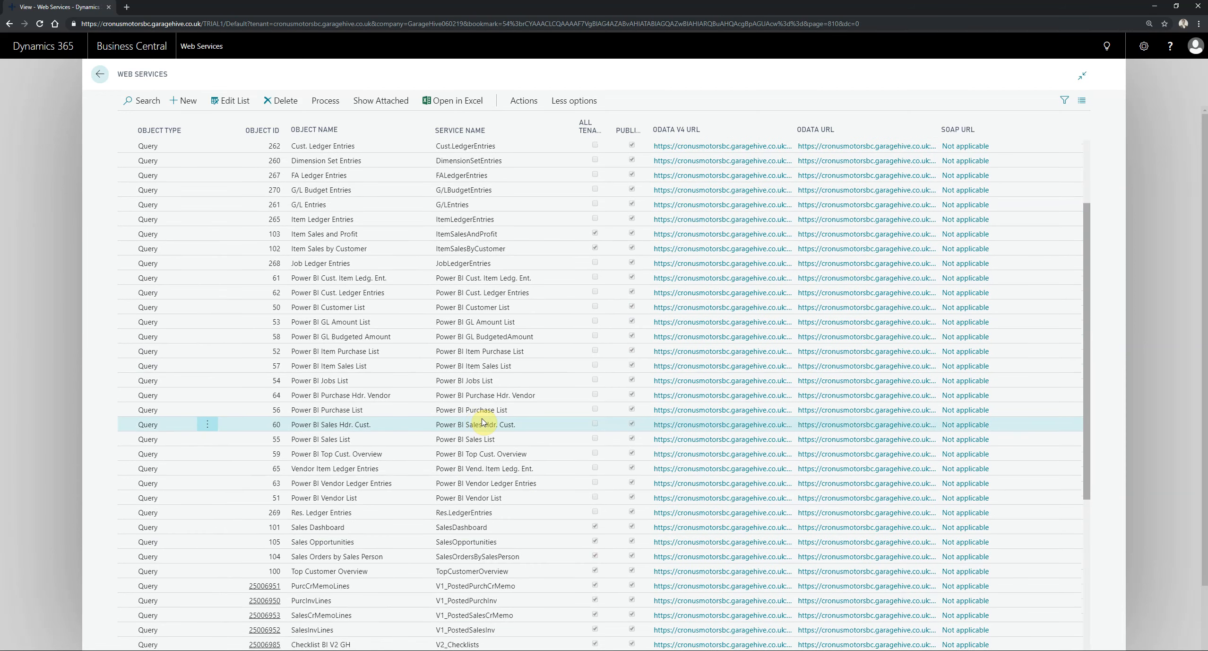
pyautogui.scroll(2, 517, 392)
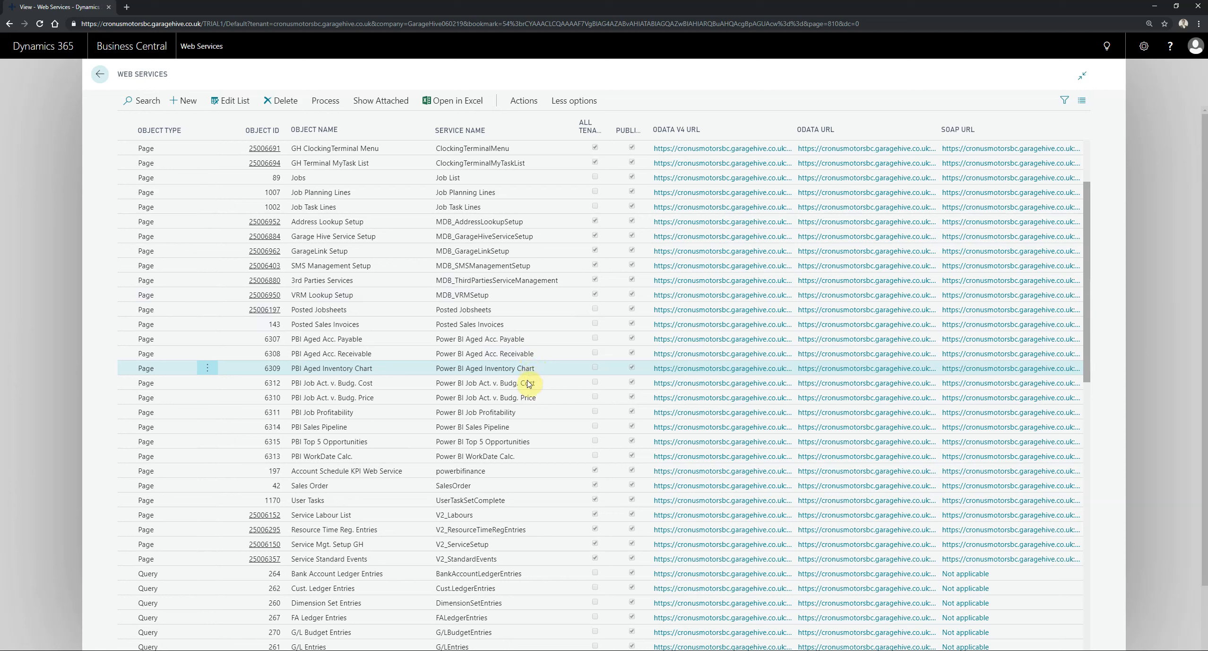
pyautogui.scroll(-3, 538, 369)
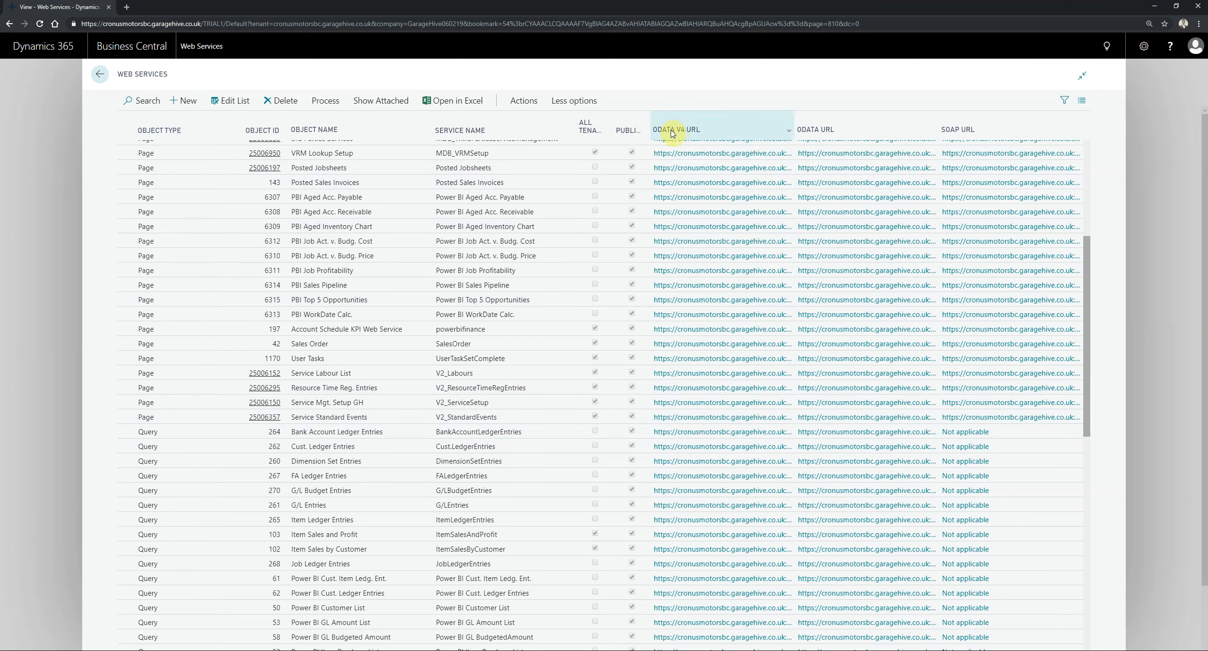
pyautogui.moveTo(675, 131)
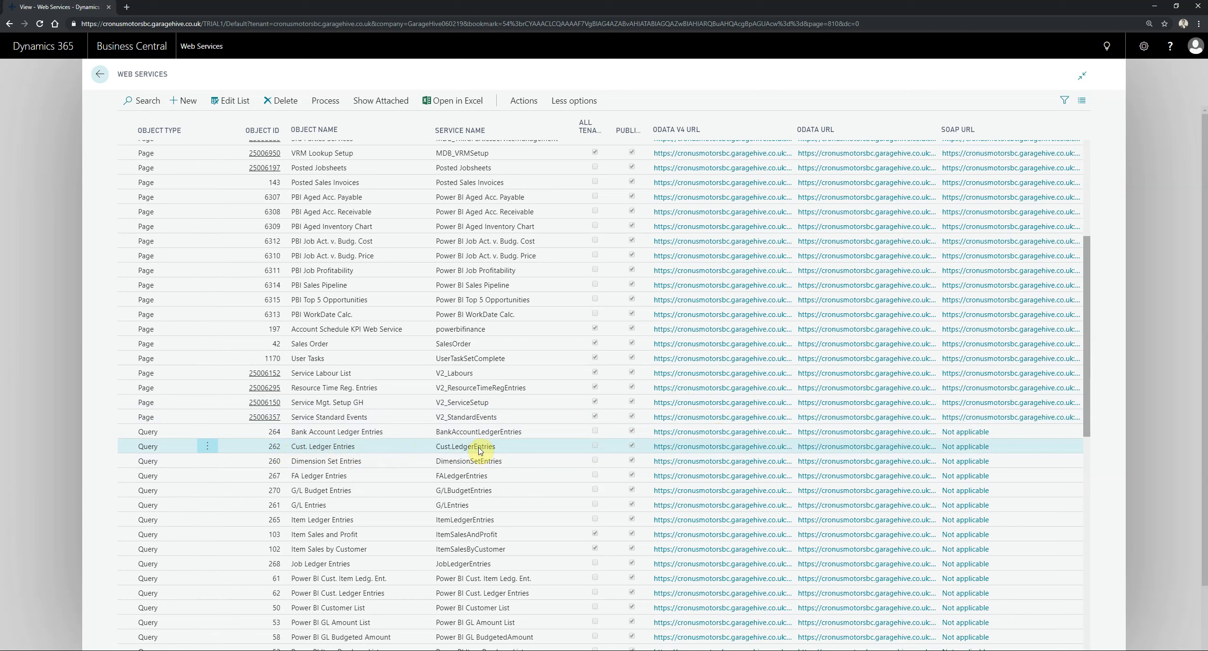
pyautogui.rightClick(708, 447)
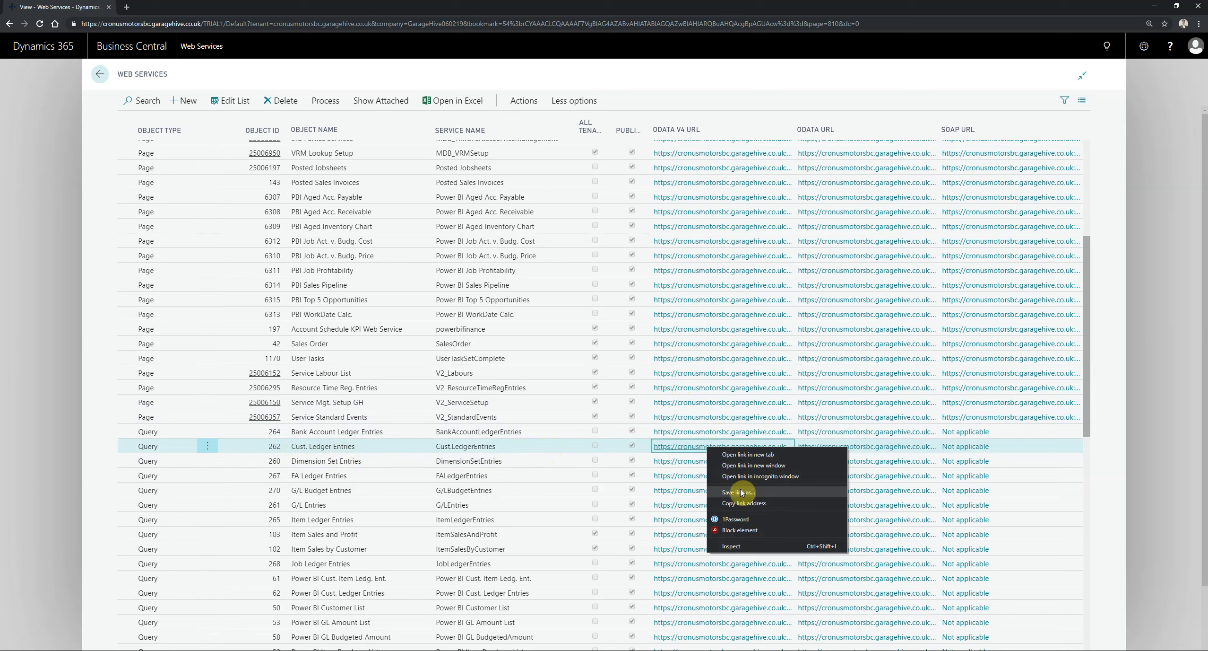
pyautogui.click(747, 504)
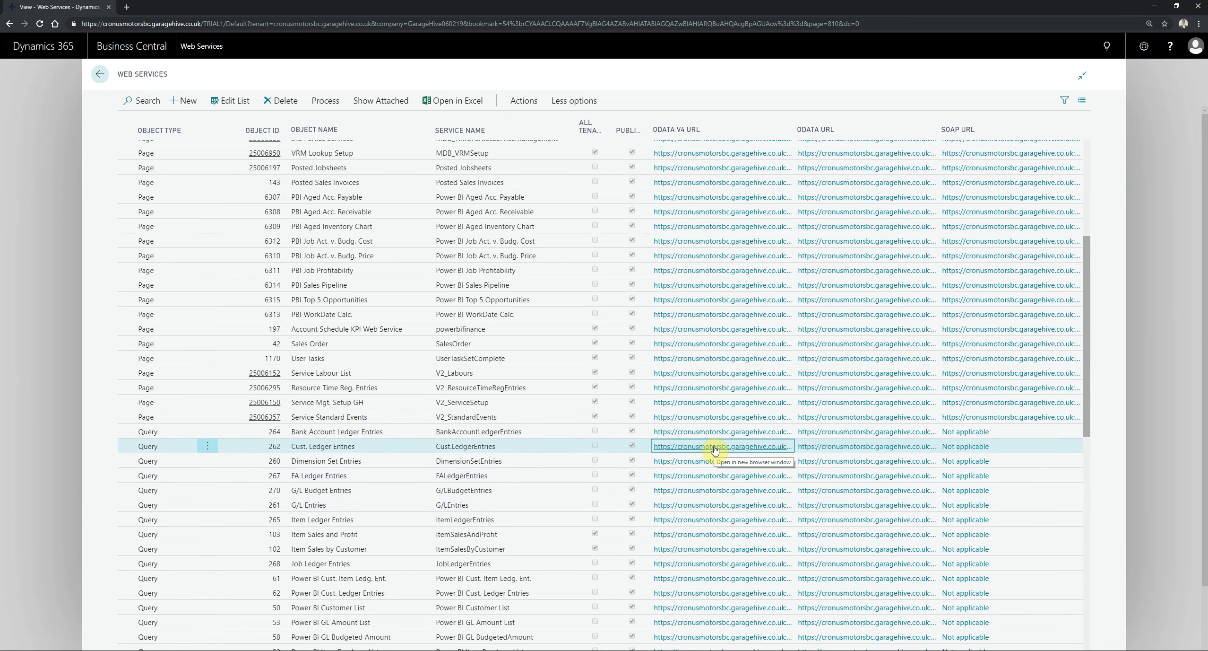
# - Switch to the blank Excel workbook and start a data import from an OData feed
pyautogui.click(903, 650)
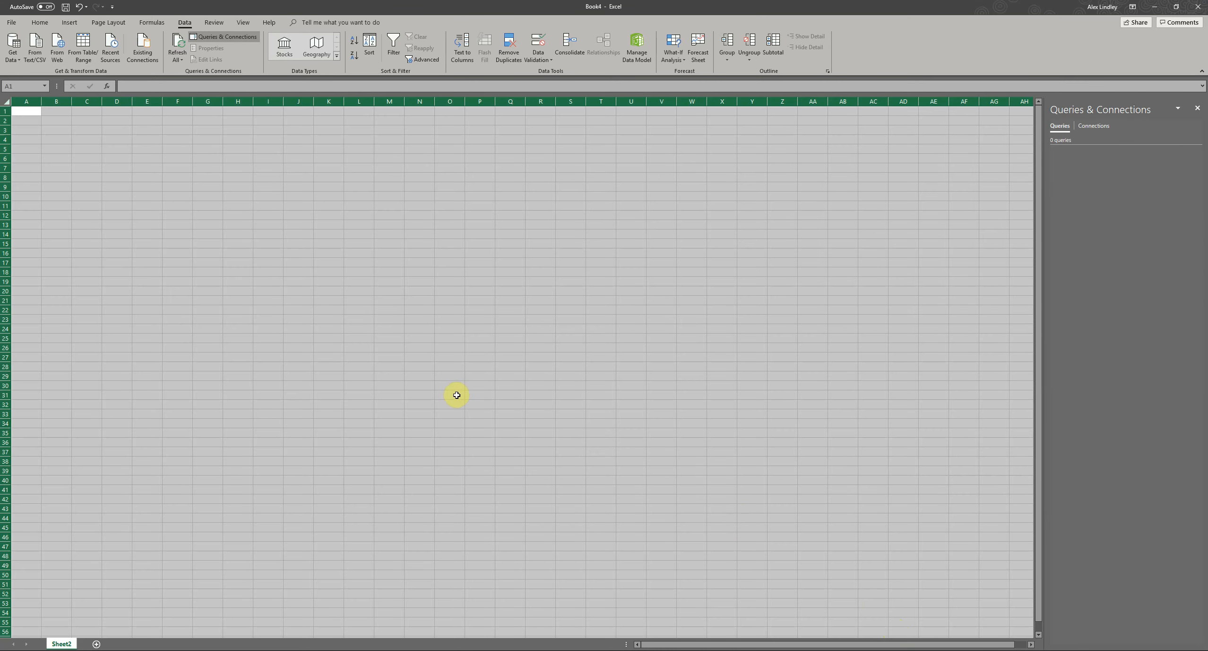
pyautogui.click(426, 356)
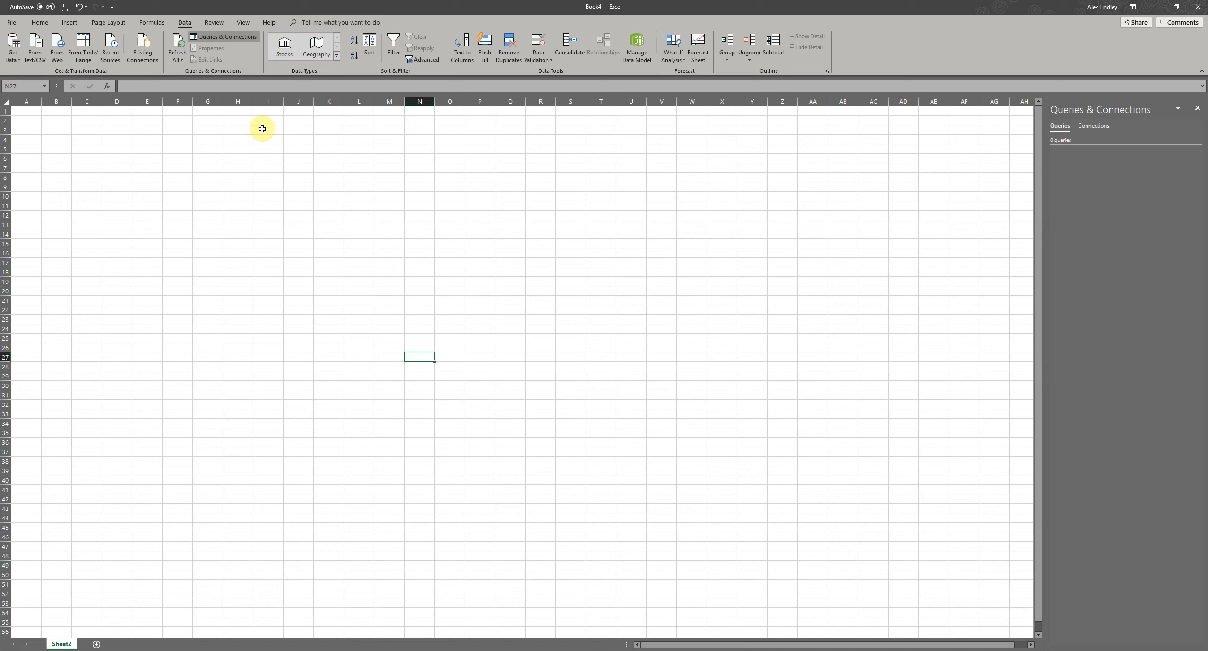
pyautogui.click(68, 24)
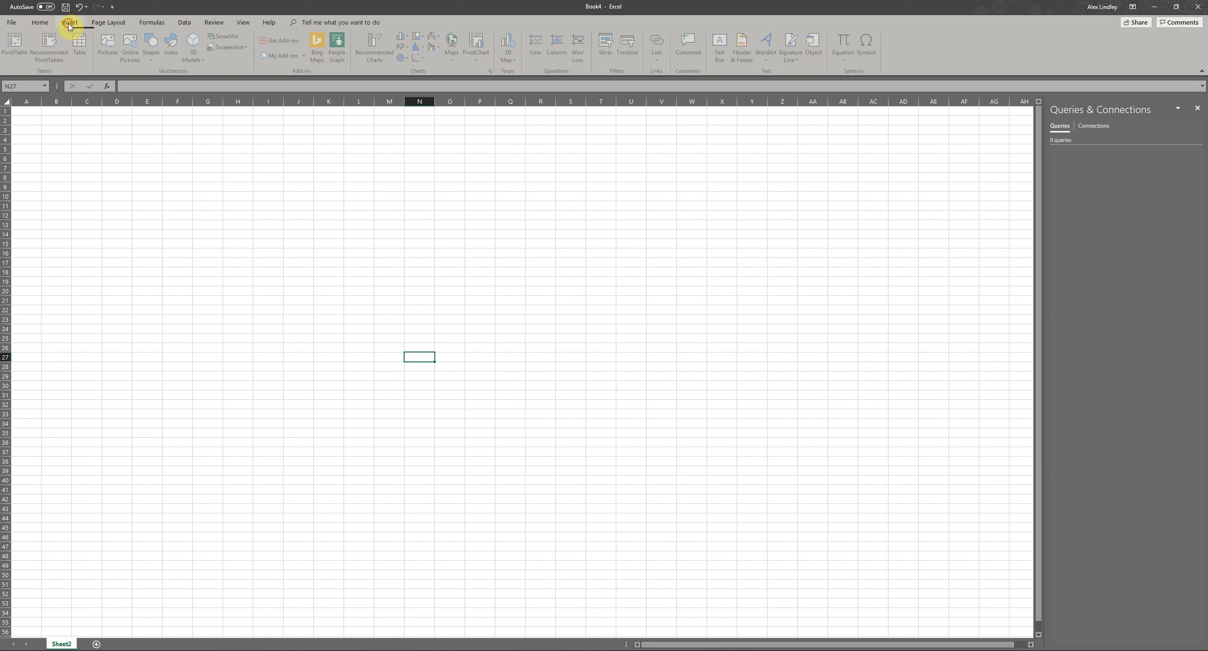
pyautogui.click(185, 23)
pyautogui.click(13, 50)
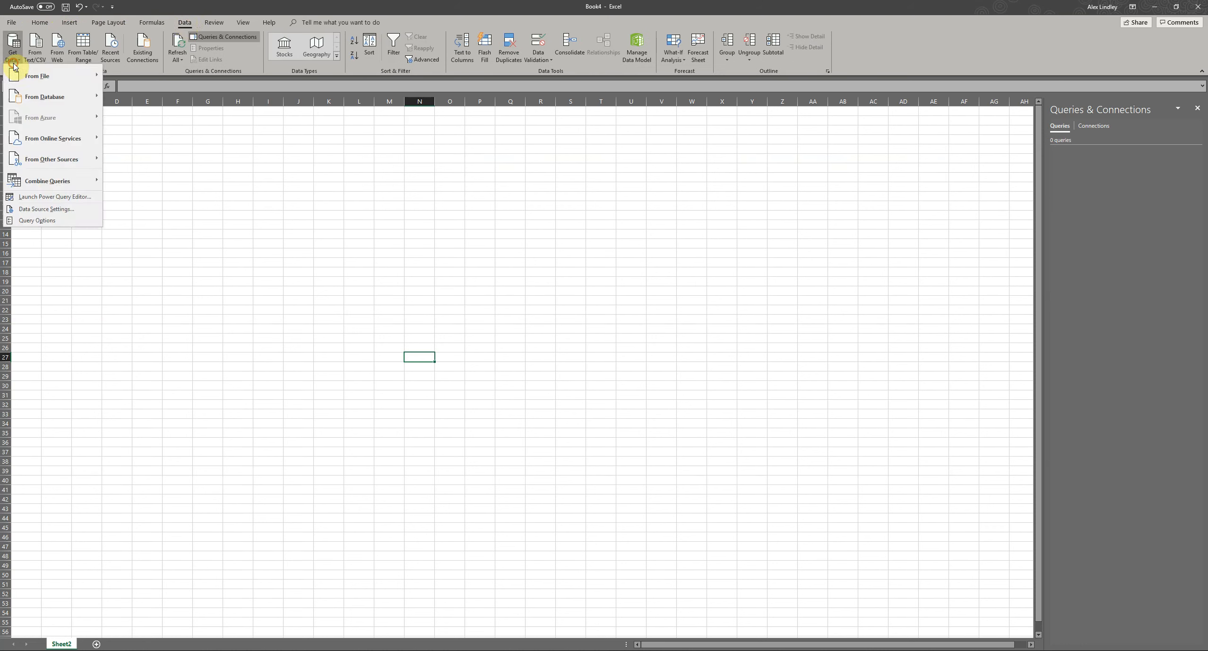
pyautogui.moveTo(60, 158)
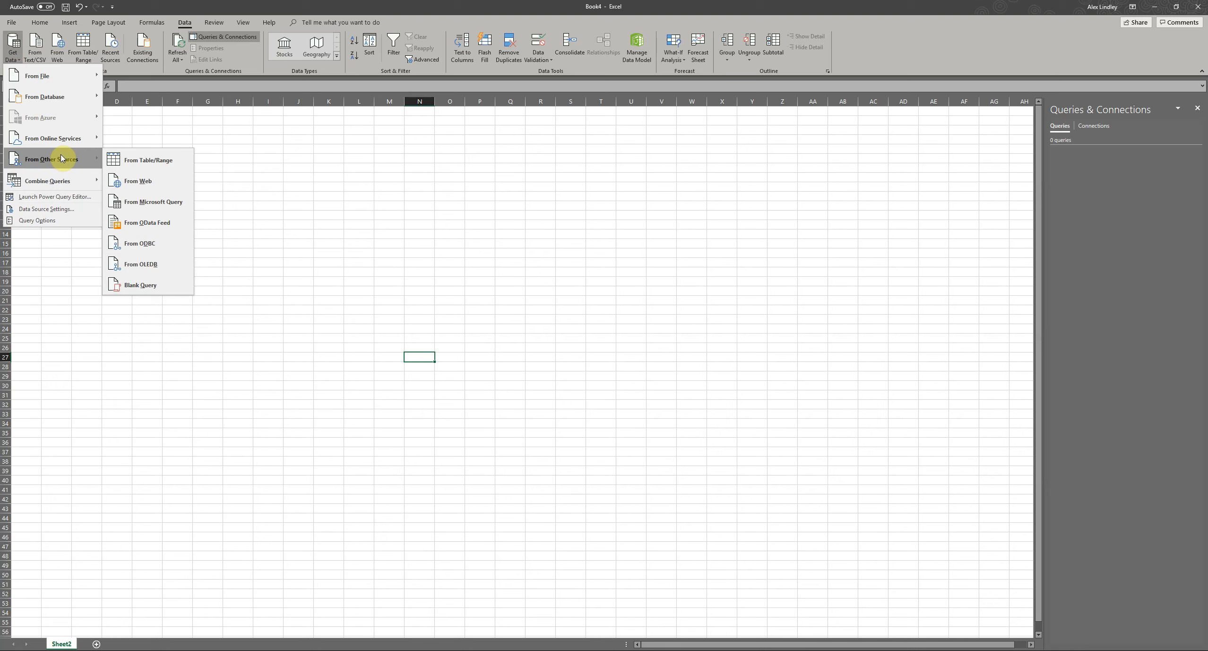
pyautogui.click(143, 222)
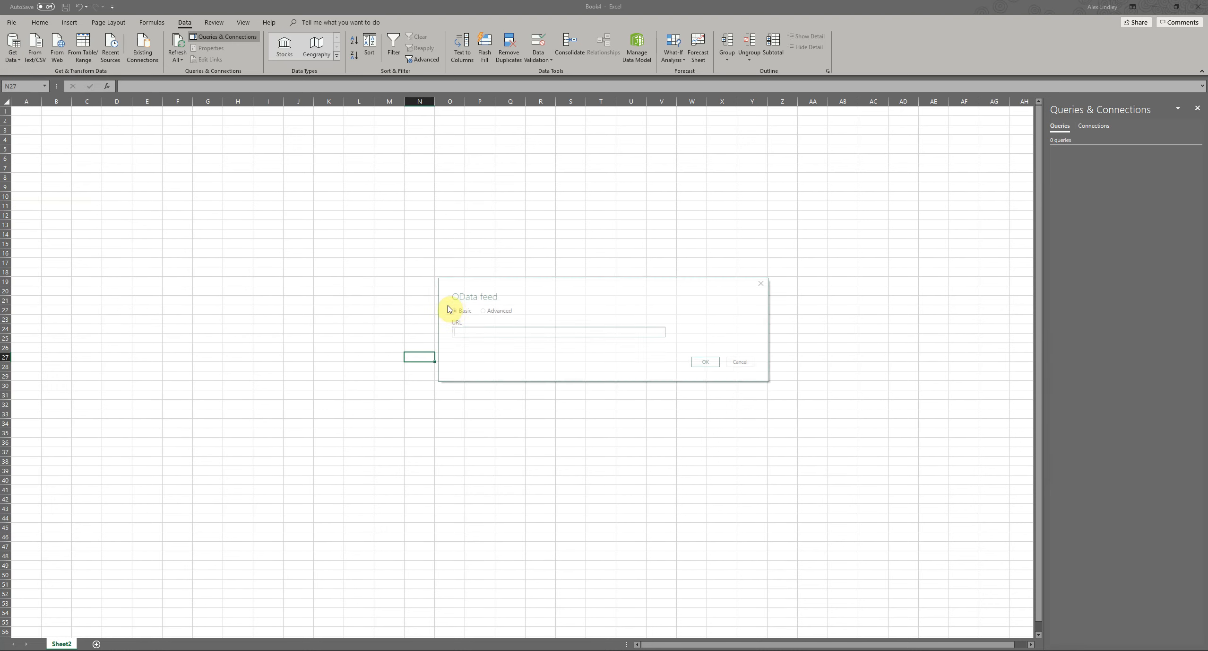
# - Use the copied OData V4 address as the feed URL and load the customer ledger entries into a worksheet
pyautogui.hotkey('ctrl', 'v')
pyautogui.moveTo(565, 333); pyautogui.dragTo(493, 334)
pyautogui.click(700, 362)
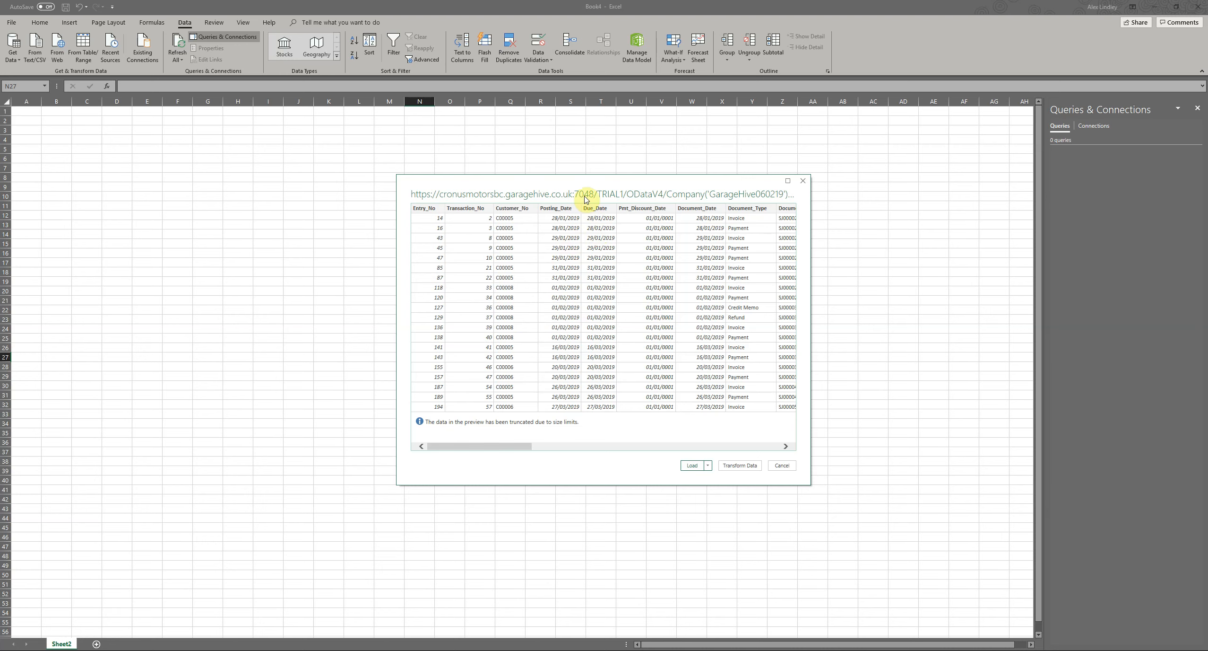
pyautogui.click(692, 465)
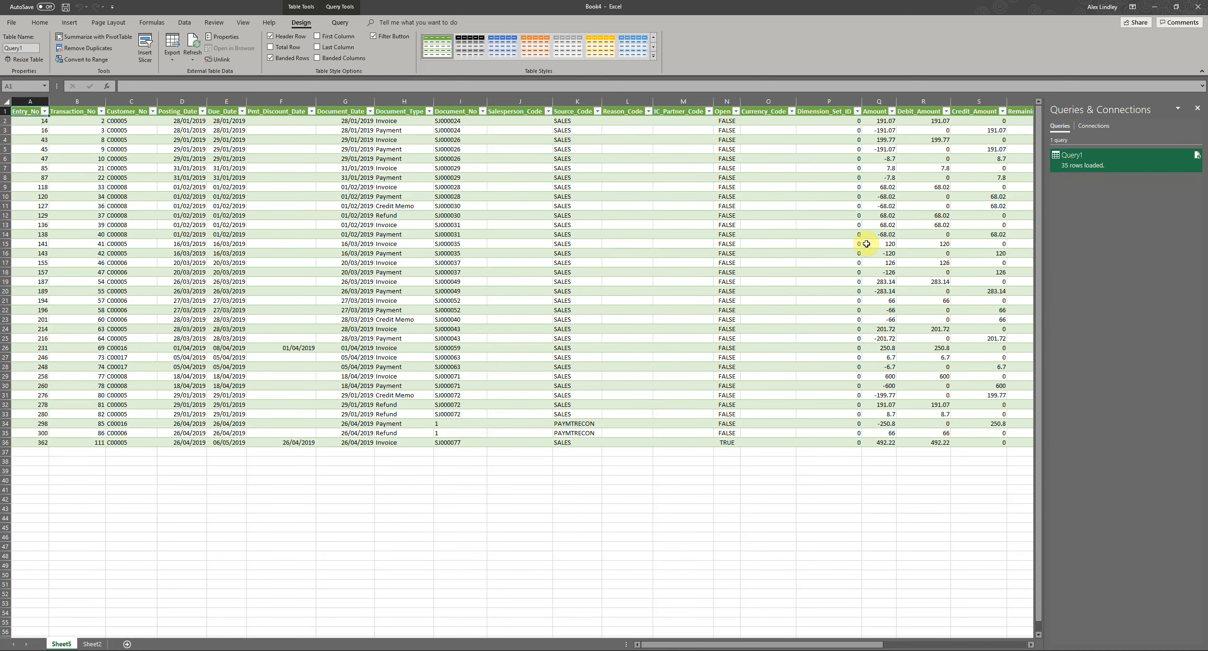
# - Examine the columns of the imported customer ledger entries table from the first to the last field
pyautogui.moveTo(812, 643); pyautogui.dragTo(935, 608)
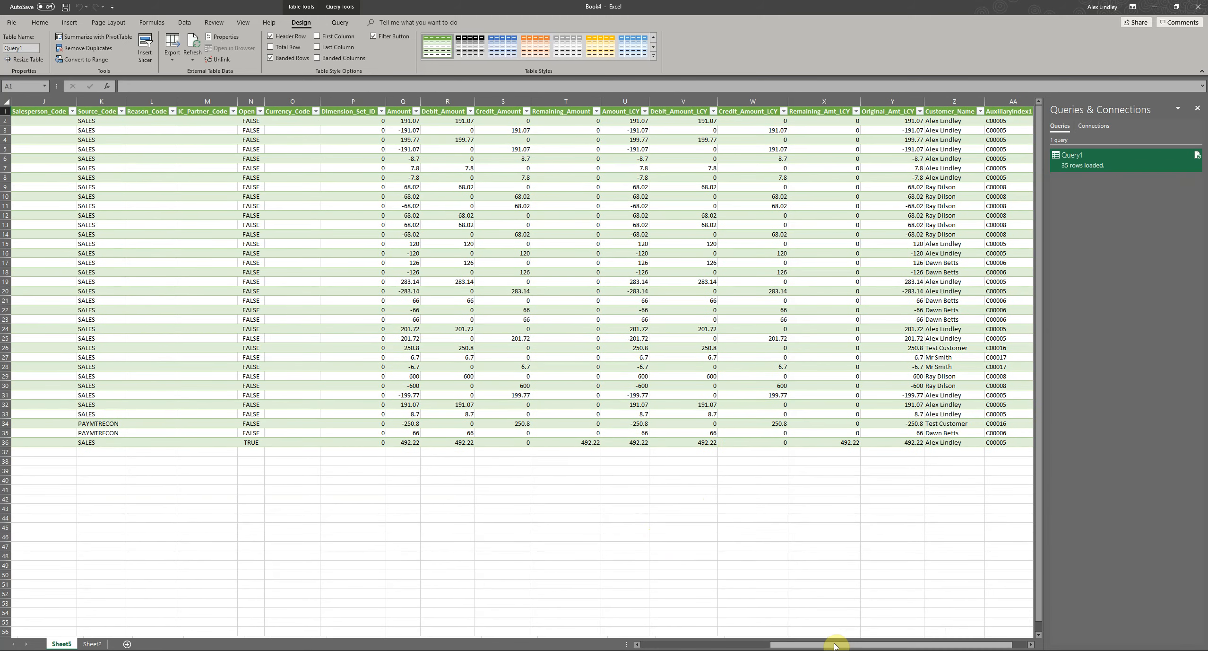
pyautogui.moveTo(836, 645); pyautogui.dragTo(662, 642)
pyautogui.moveTo(1199, 158)
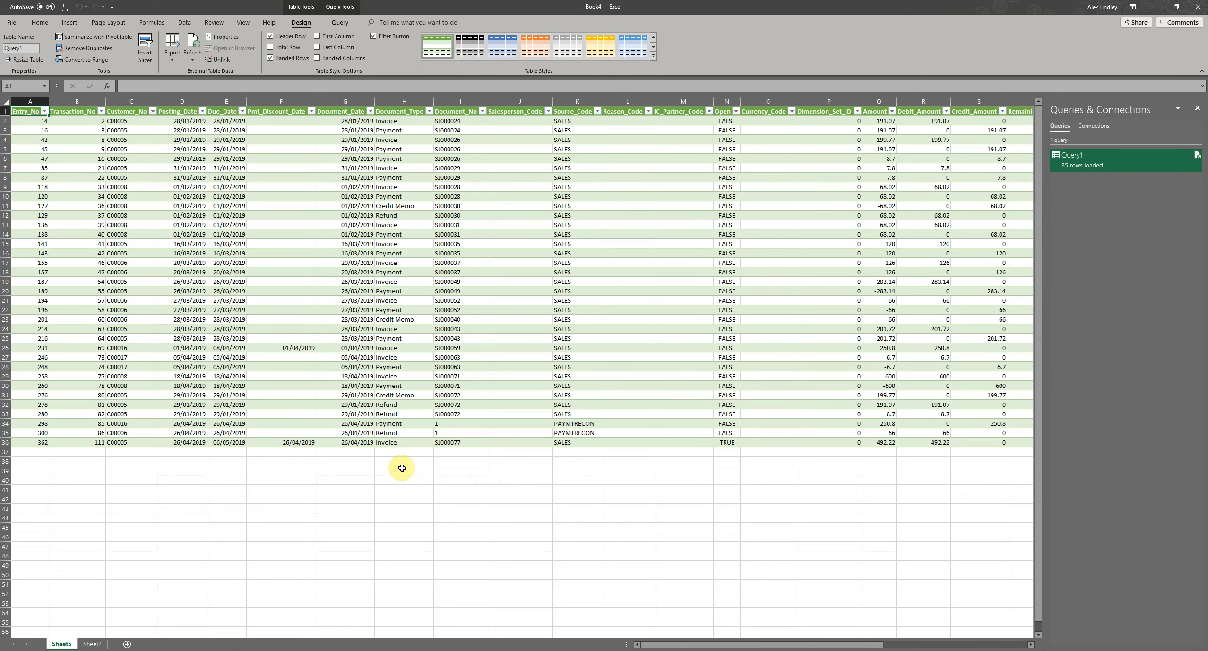
pyautogui.click(501, 323)
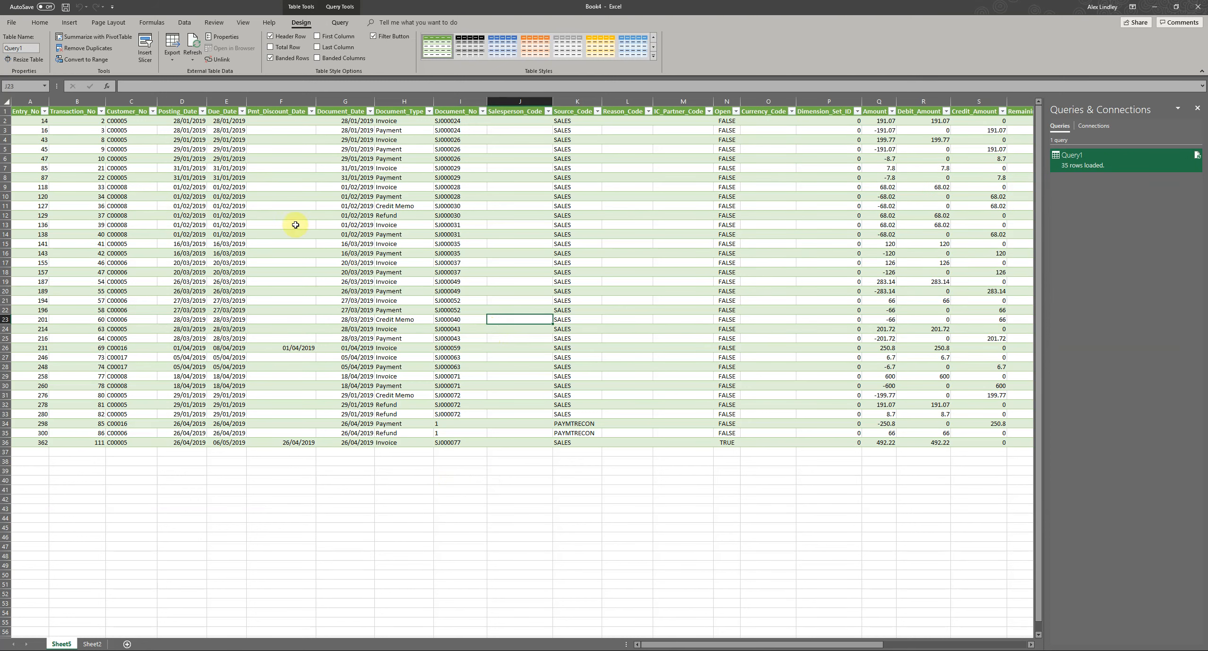
pyautogui.moveTo(736, 646); pyautogui.dragTo(681, 646)
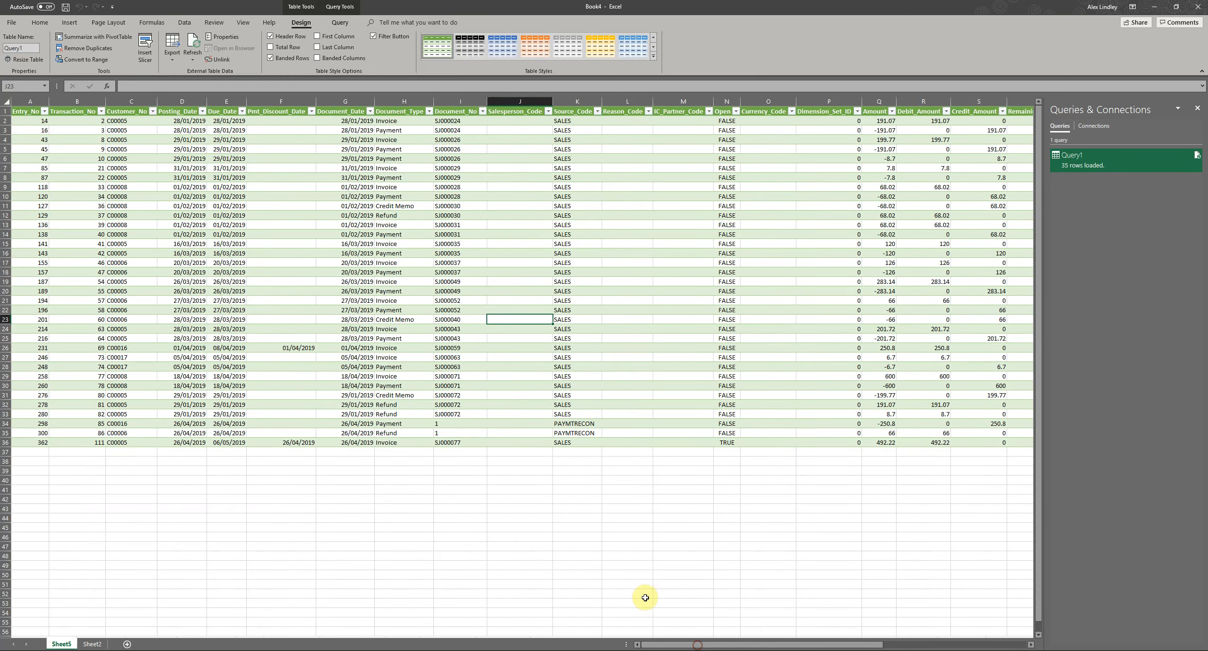
pyautogui.click(118, 170)
# - Create a PivotTable from the Query1 table on a new worksheet
pyautogui.click(35, 121)
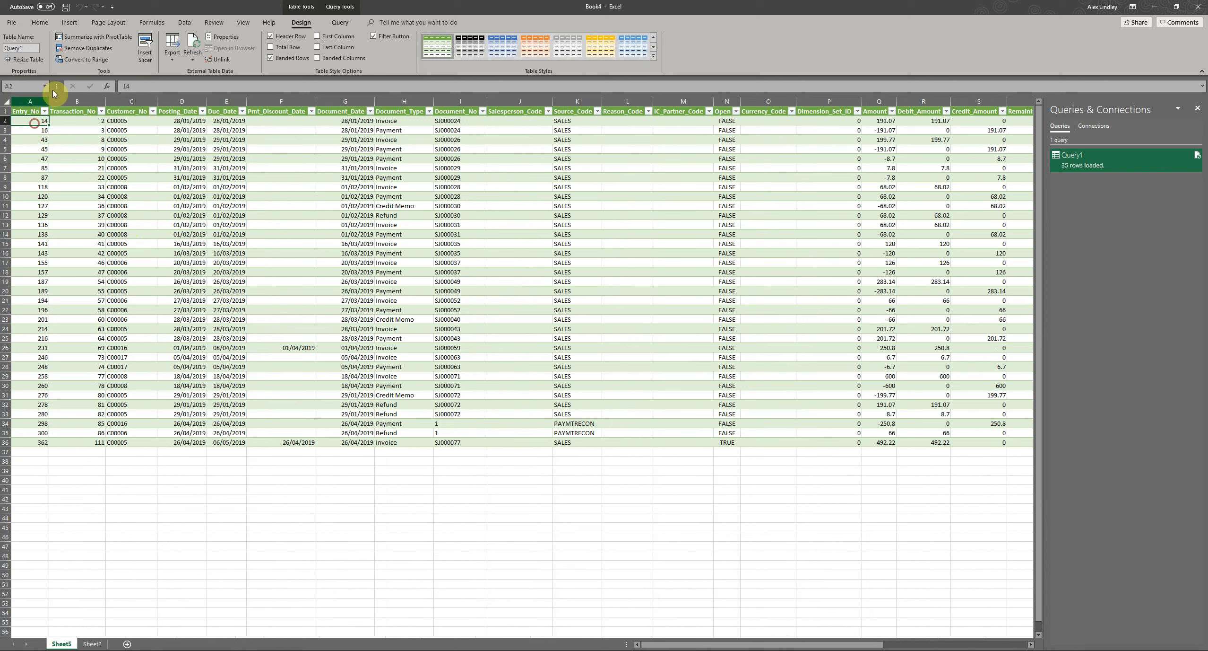
pyautogui.click(69, 23)
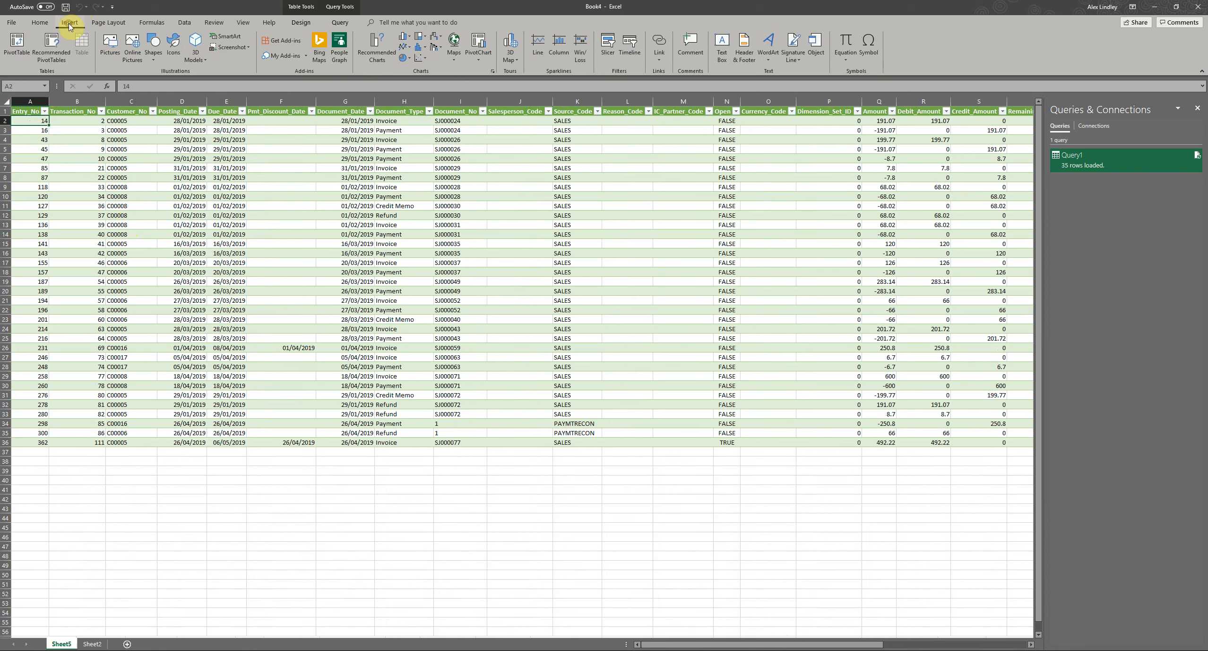
pyautogui.click(17, 51)
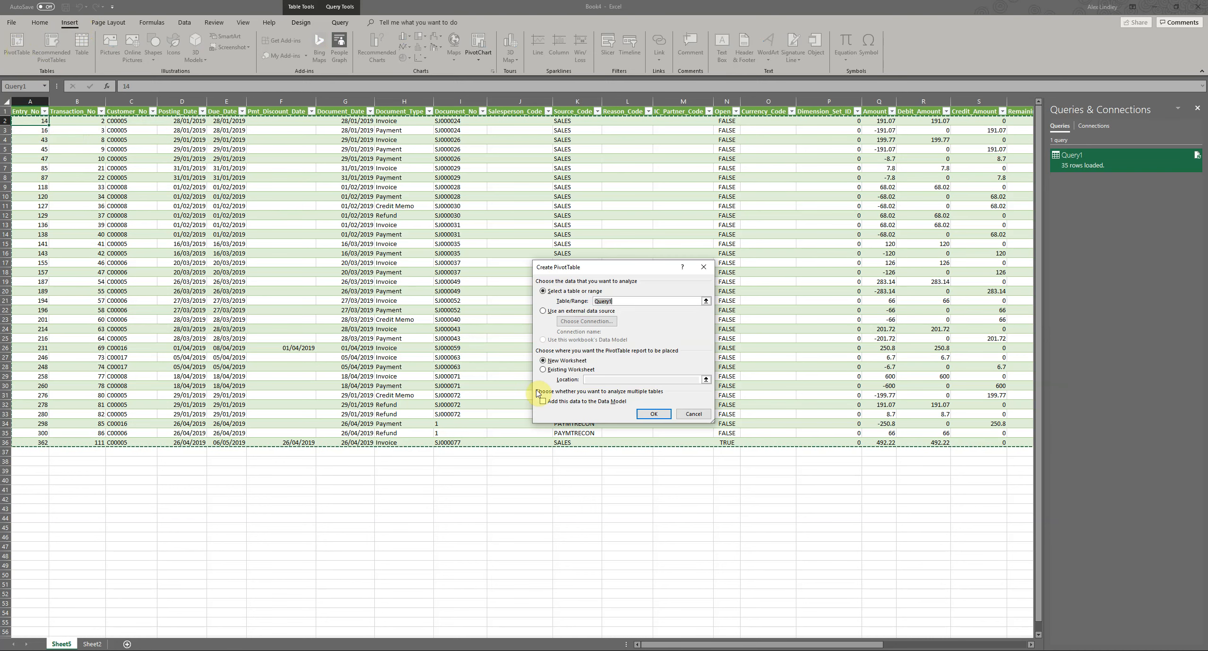
pyautogui.click(653, 413)
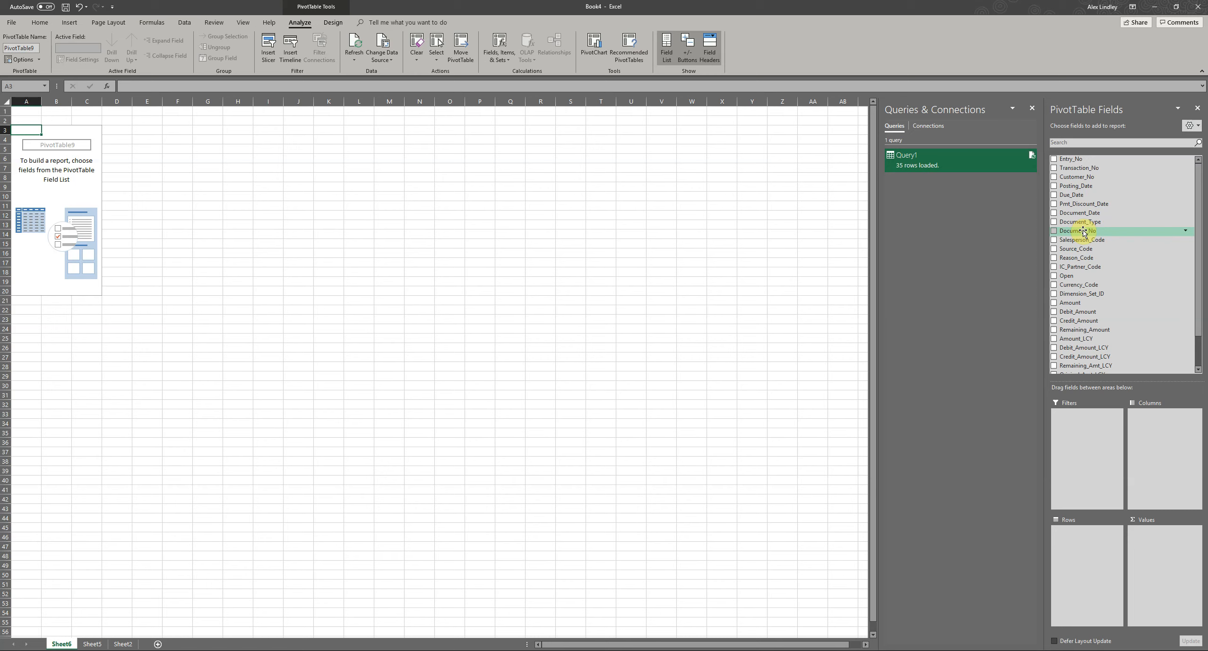
# - Add the Customer_Name field to the PivotTable rows and enlarge the sheet view
pyautogui.moveTo(1084, 232)
pyautogui.mouseDown()
pyautogui.moveTo(1072, 177)
pyautogui.moveTo(1077, 292)
pyautogui.mouseUp()
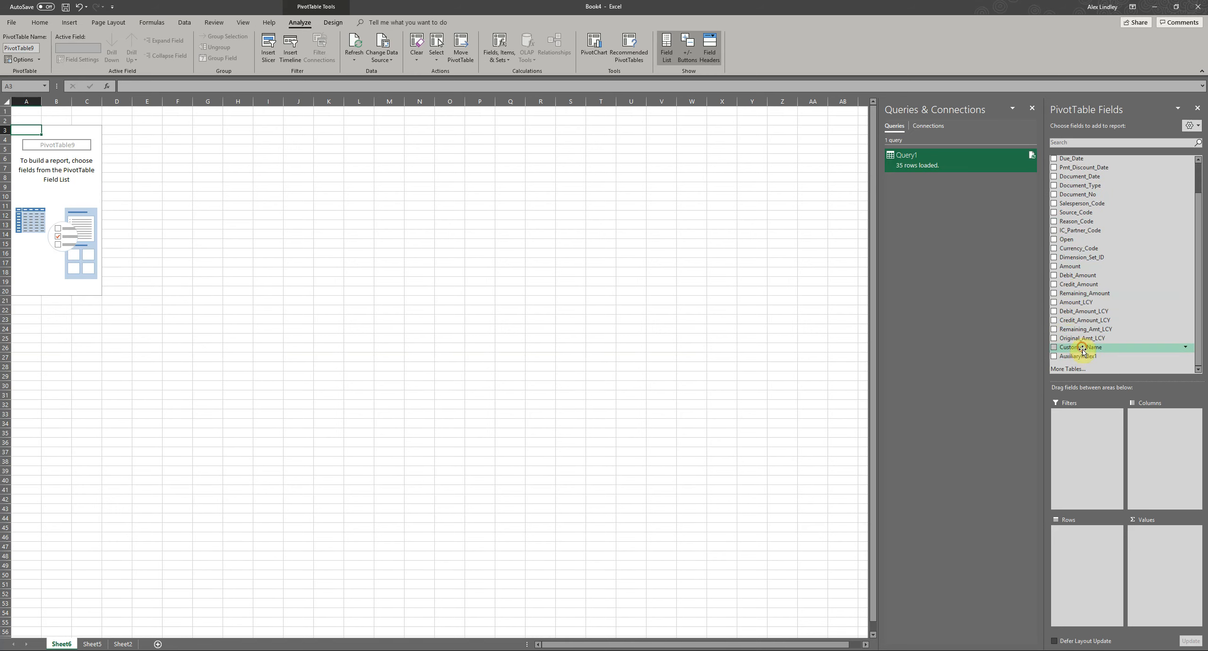
pyautogui.moveTo(1080, 346); pyautogui.dragTo(1096, 551)
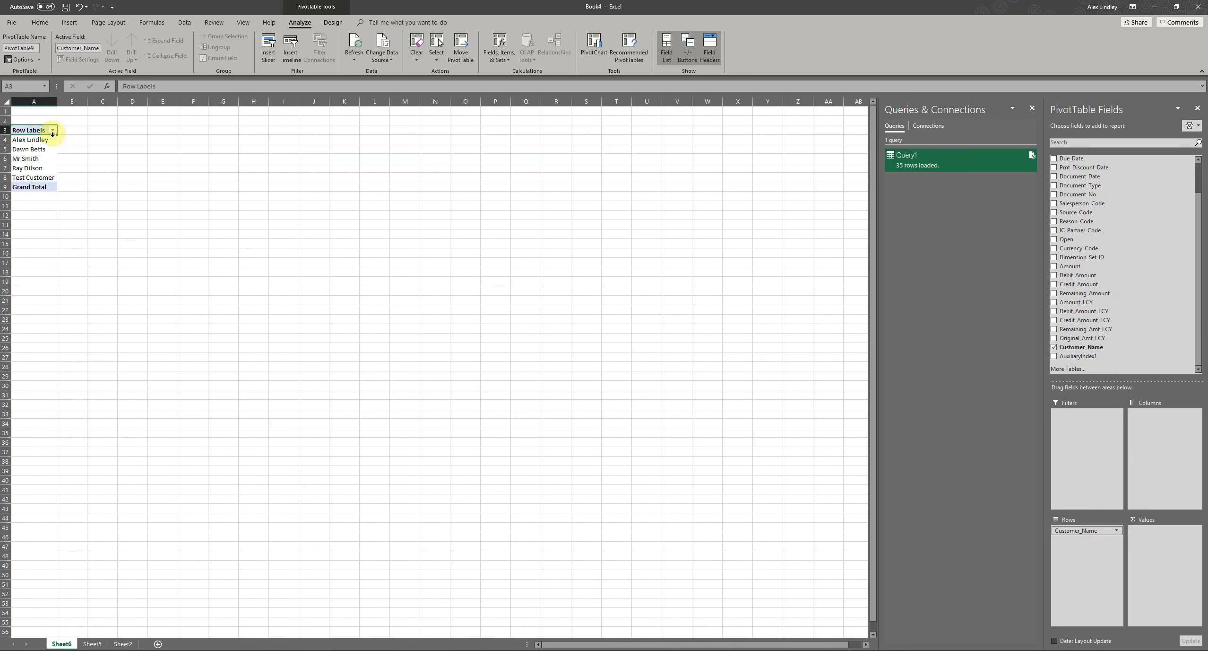
pyautogui.keyDown('ctrl'); pyautogui.scroll(7, 62, 187); pyautogui.keyUp('ctrl')
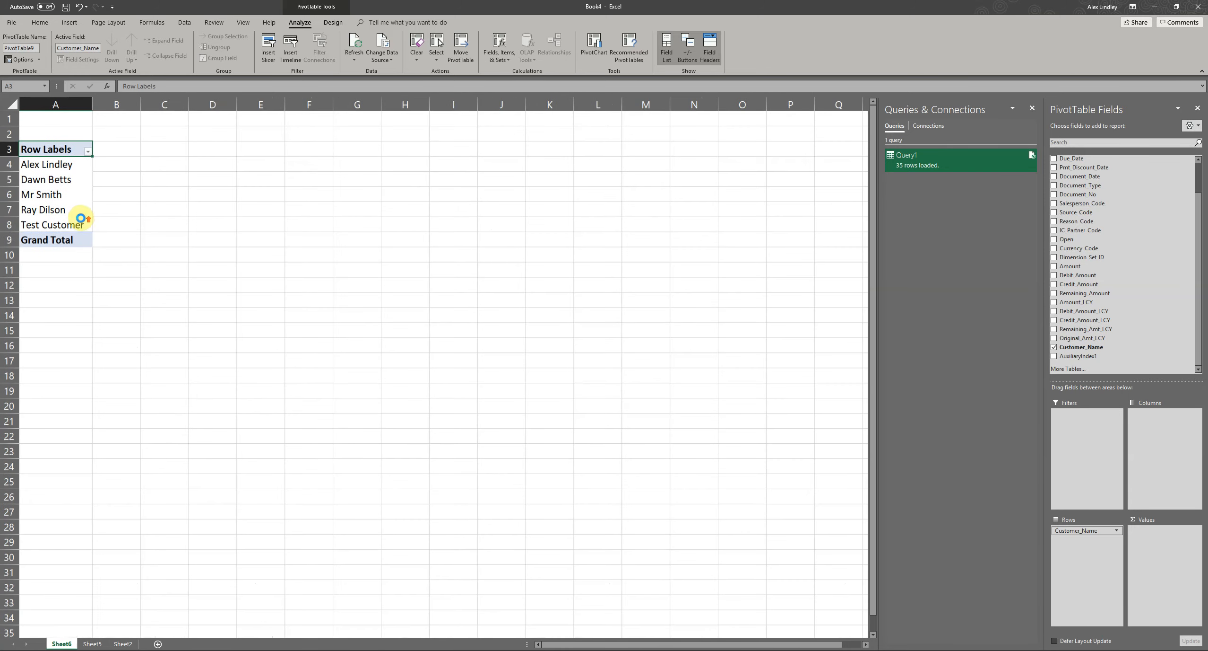
pyautogui.click(76, 177)
pyautogui.click(203, 243)
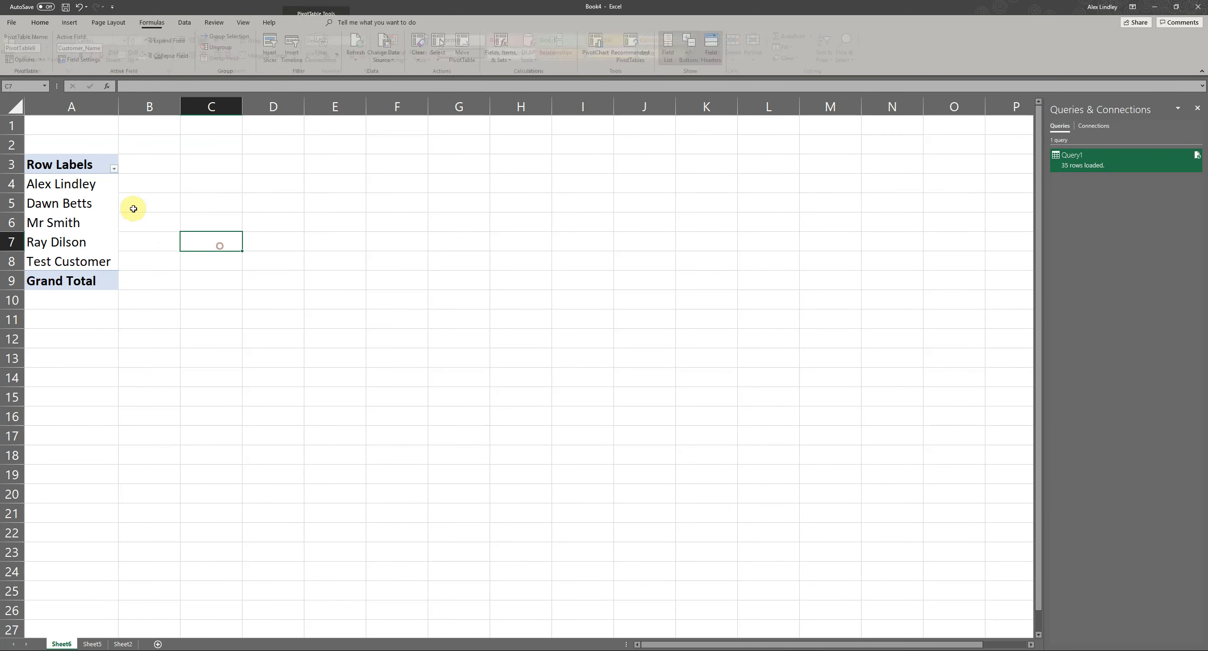
pyautogui.click(49, 194)
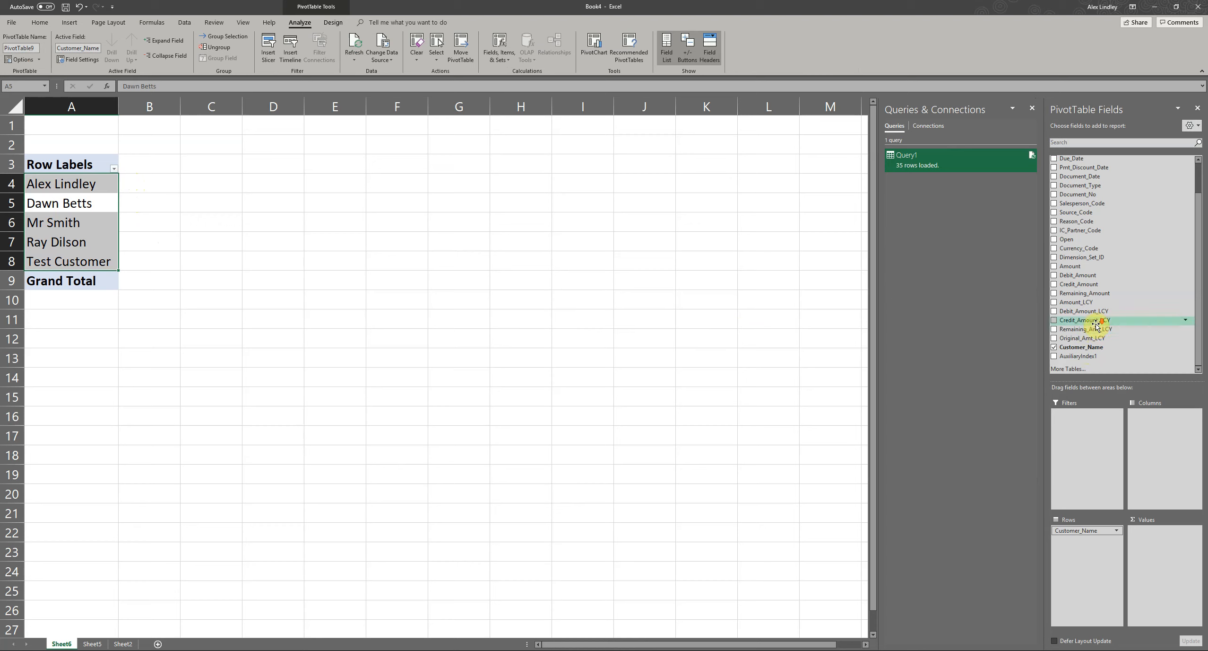
# - Add the Amount field to the PivotTable values, summed for each customer
pyautogui.scroll(1, 1088, 304)
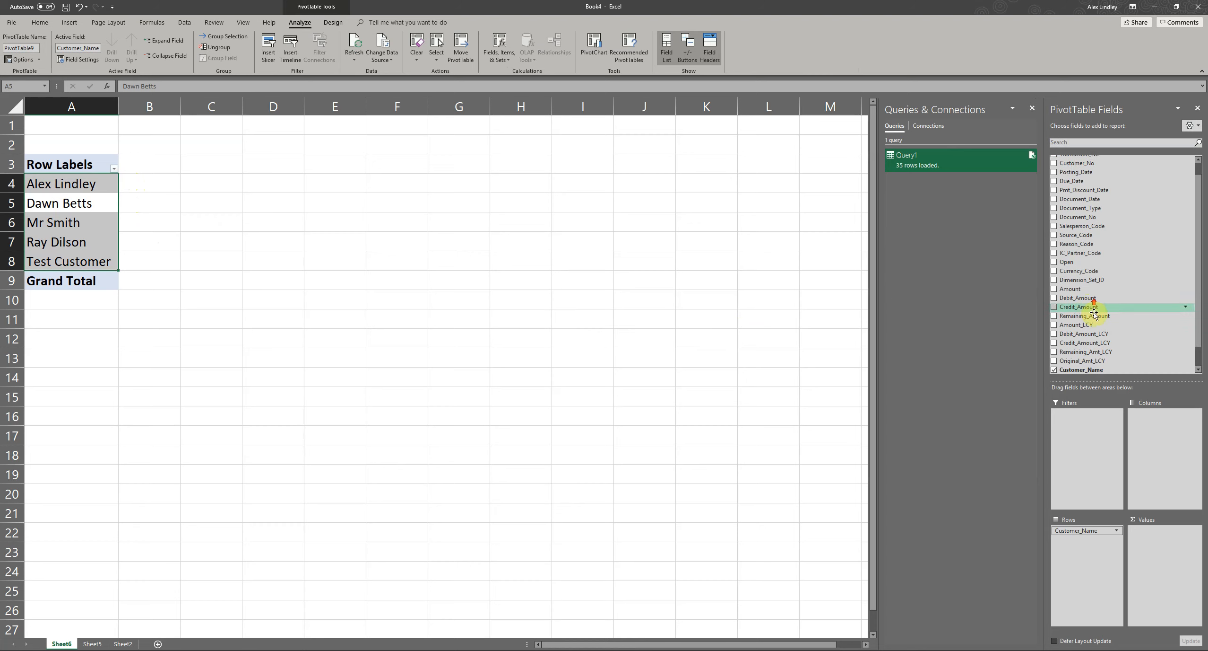
pyautogui.scroll(-1, 1100, 325)
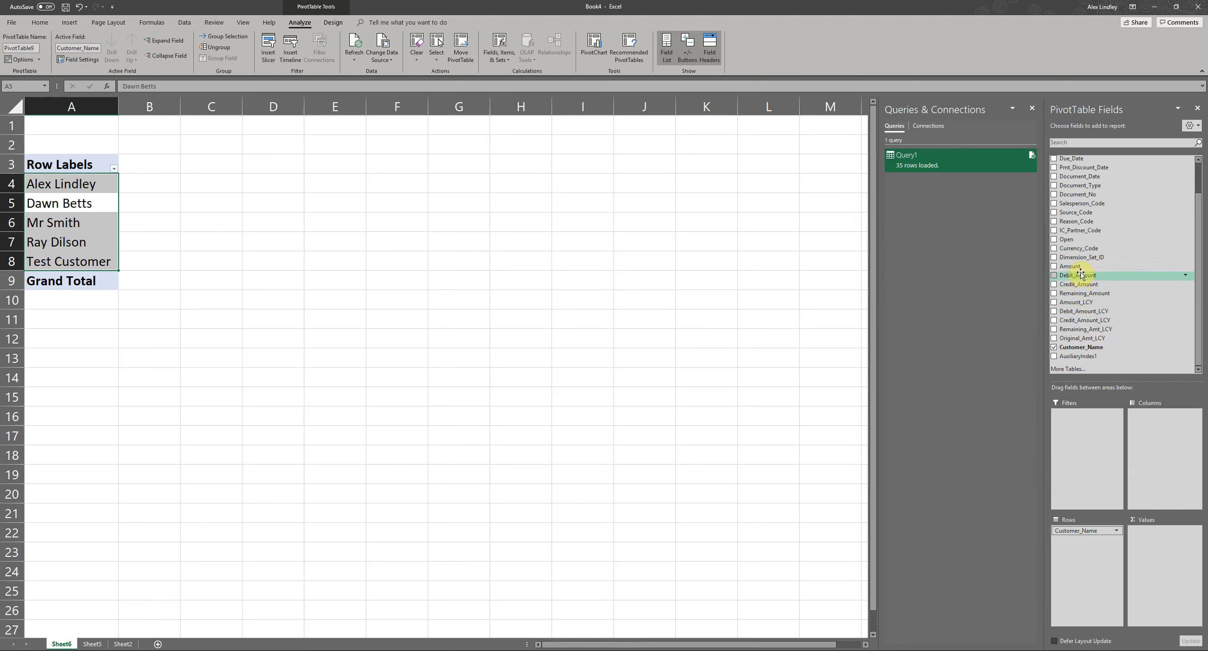
pyautogui.moveTo(1074, 267); pyautogui.dragTo(1153, 553)
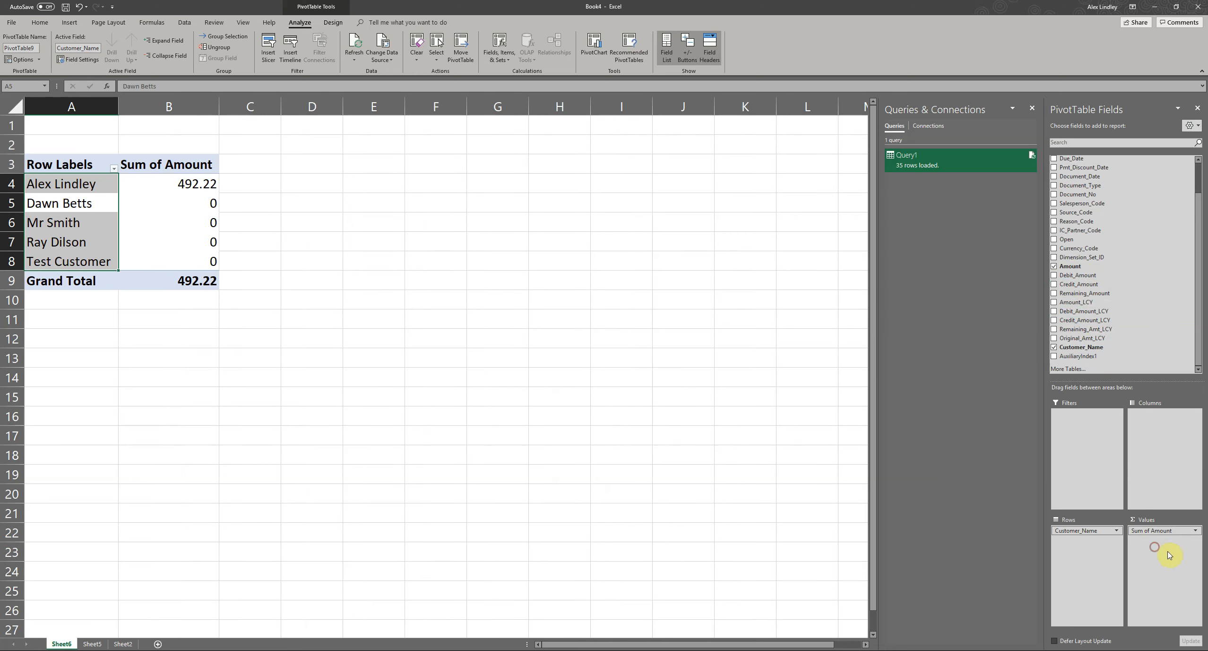
pyautogui.click(690, 324)
pyautogui.click(89, 193)
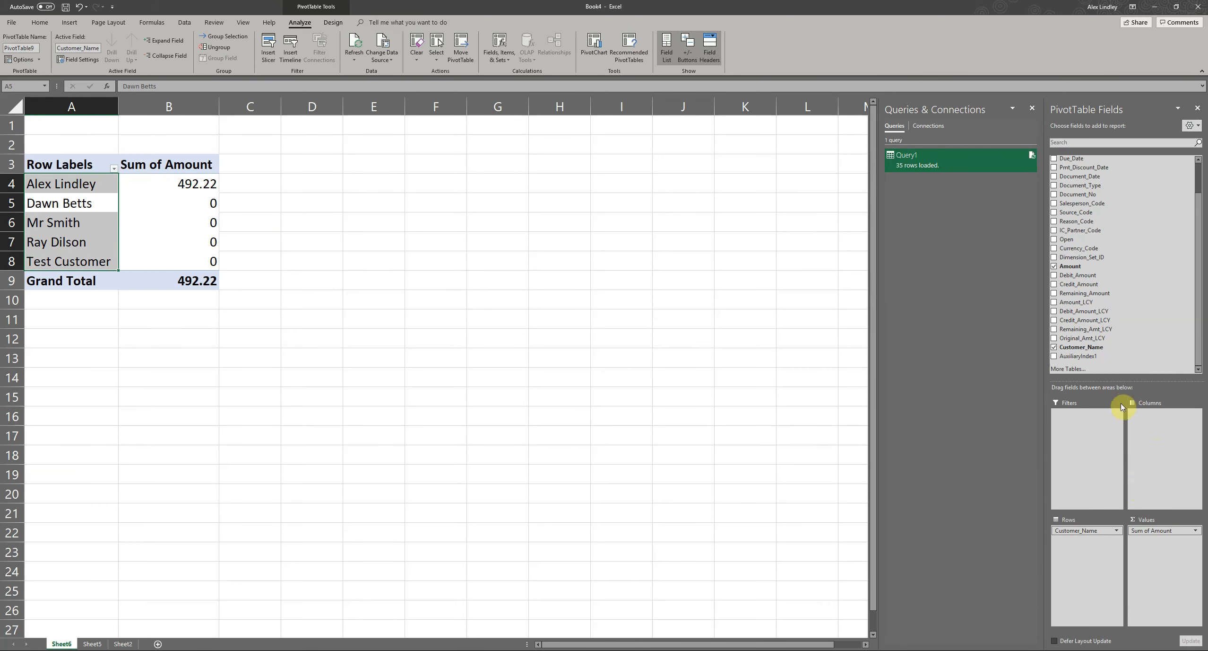
# - Add the Document_Type field to the PivotTable filters
pyautogui.scroll(2, 1099, 279)
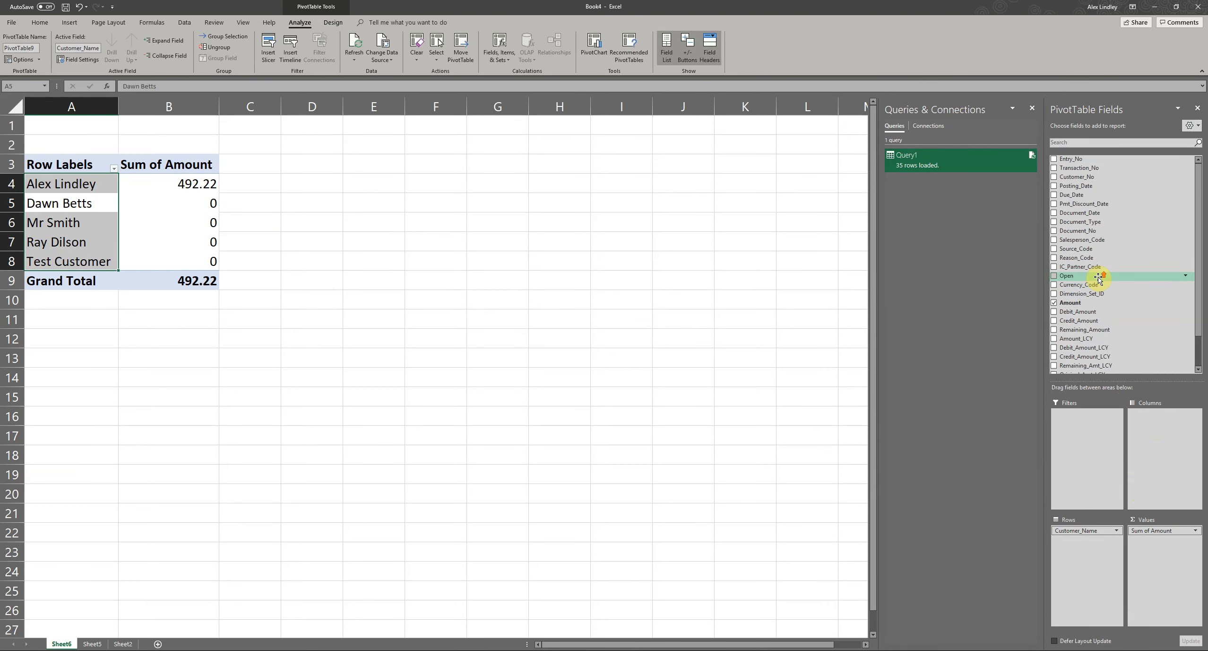
pyautogui.scroll(-2, 1098, 279)
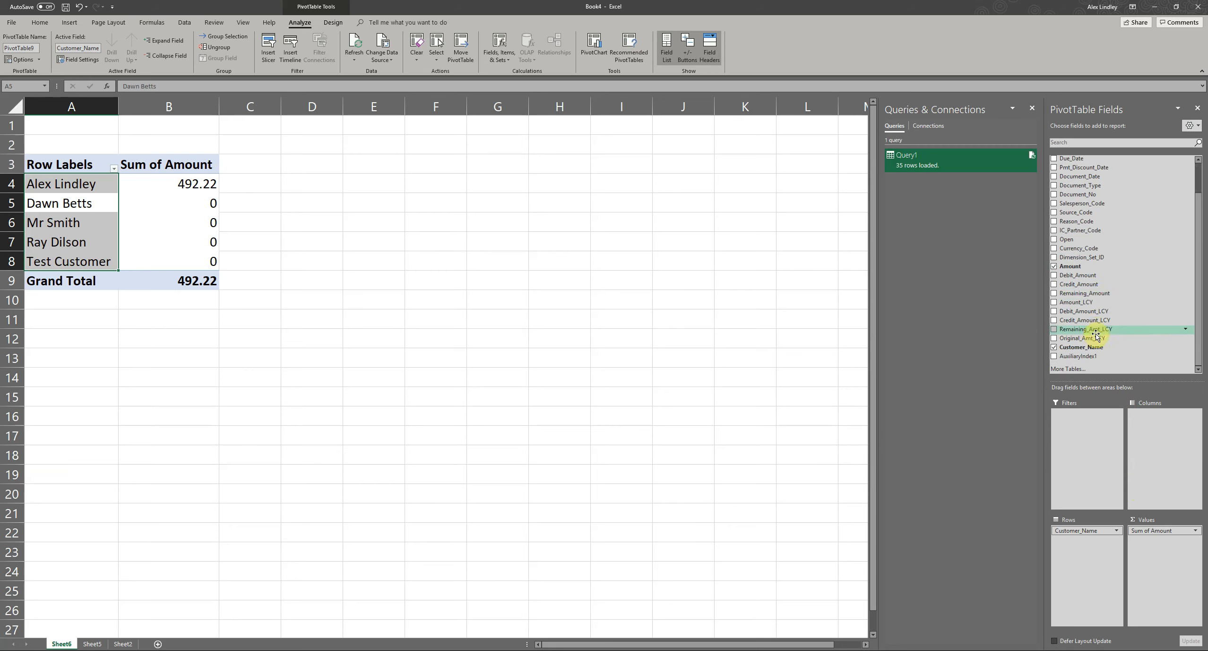
pyautogui.scroll(2, 1096, 307)
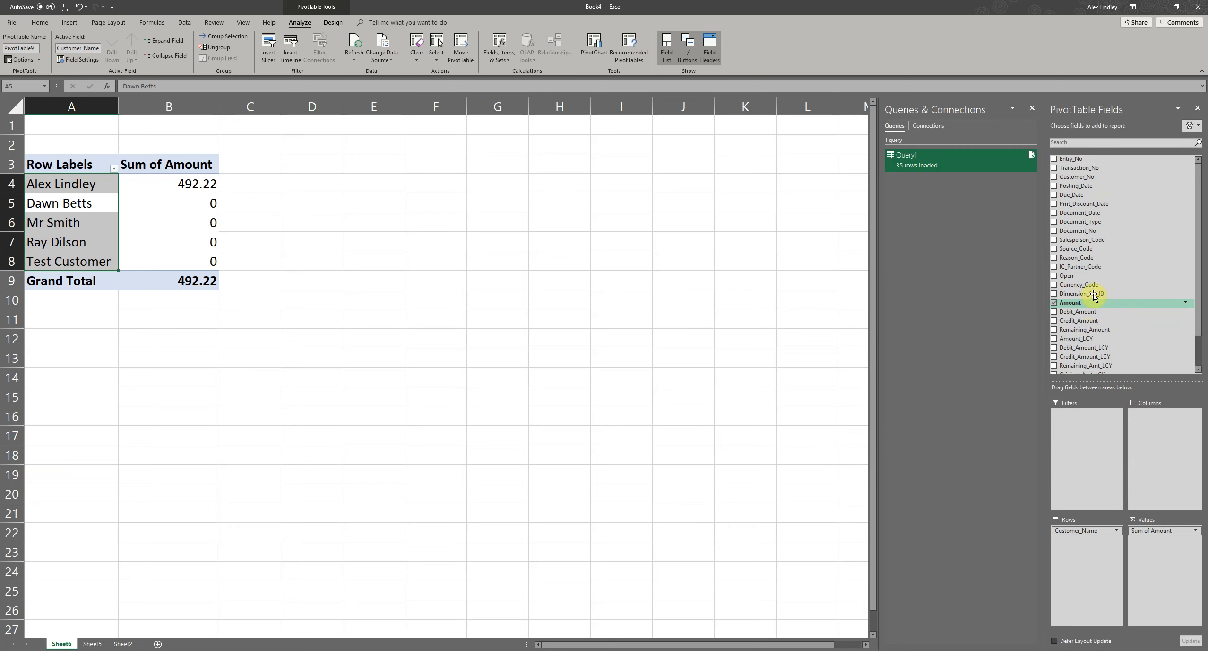
pyautogui.moveTo(1082, 222); pyautogui.dragTo(1087, 440)
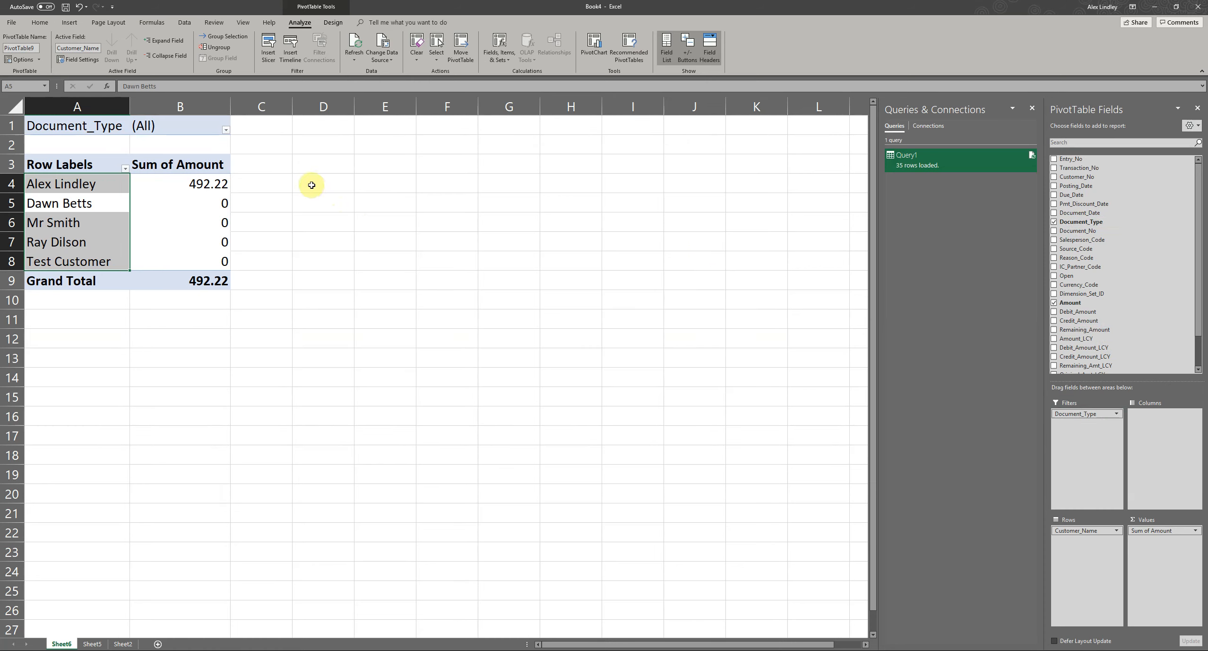
# - Filter the PivotTable to show only the Invoice document type
pyautogui.click(227, 130)
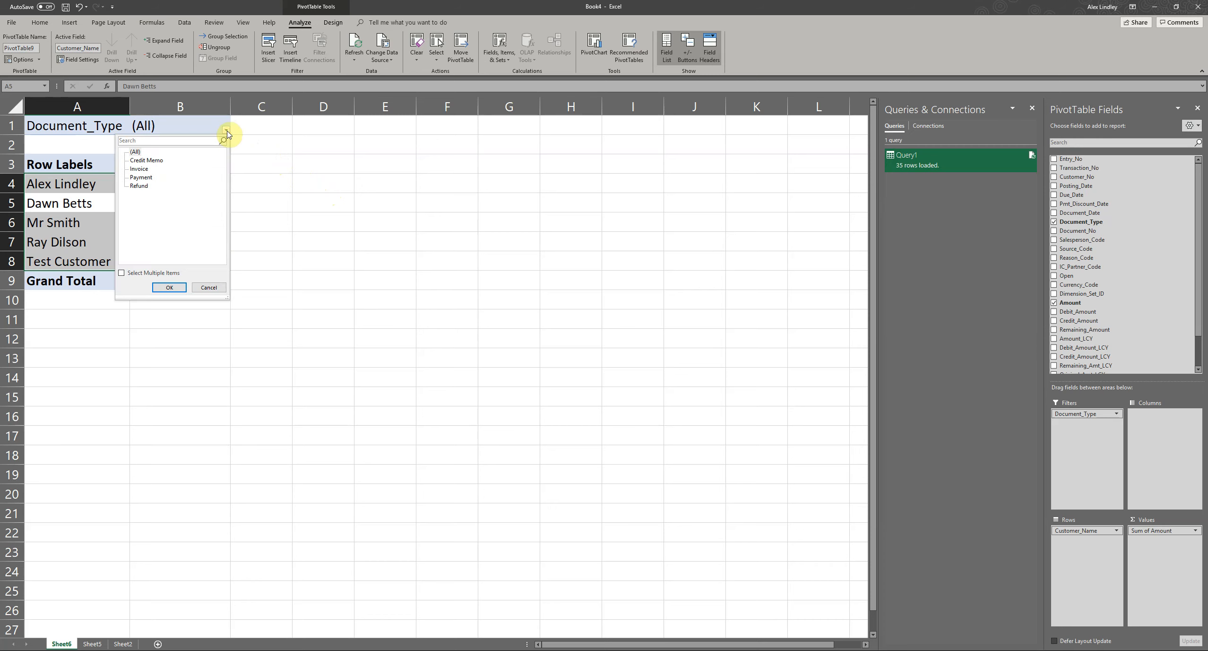
pyautogui.click(139, 169)
pyautogui.click(169, 287)
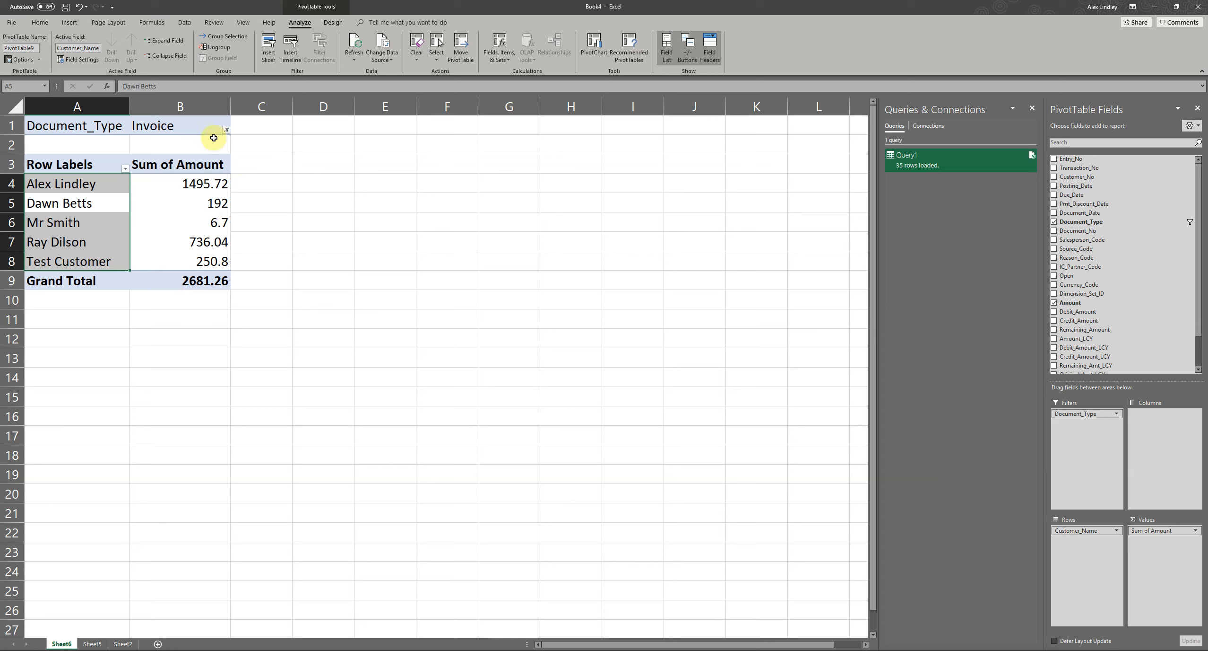
pyautogui.click(174, 160)
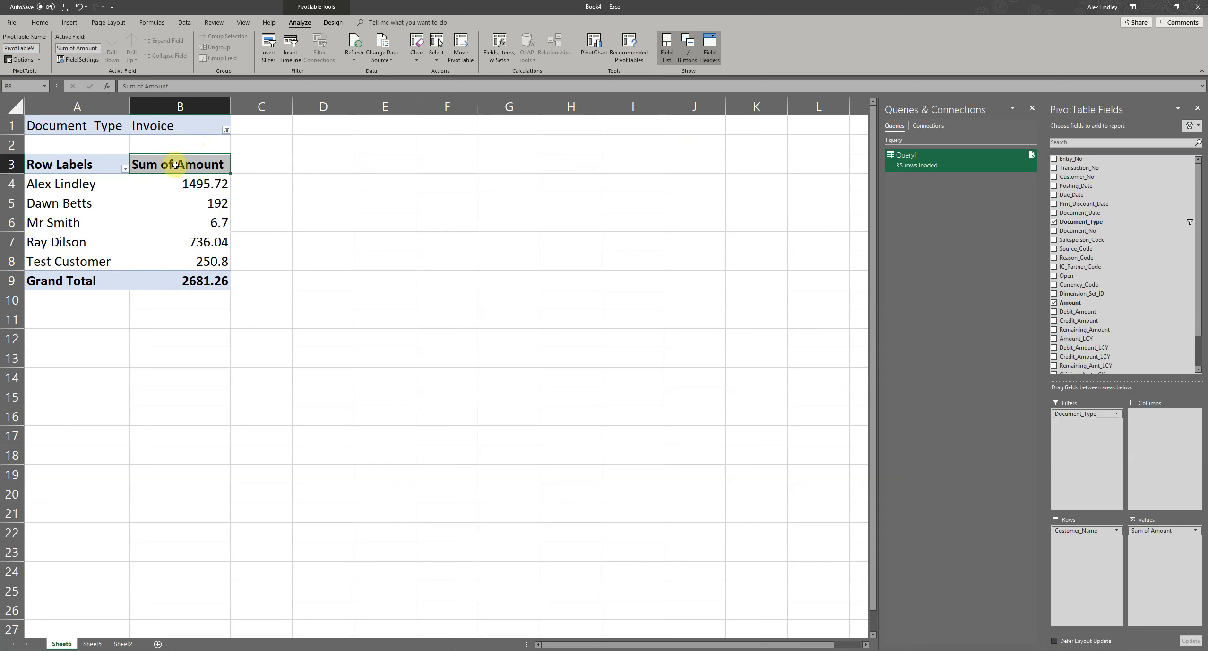
pyautogui.click(82, 167)
pyautogui.click(75, 177)
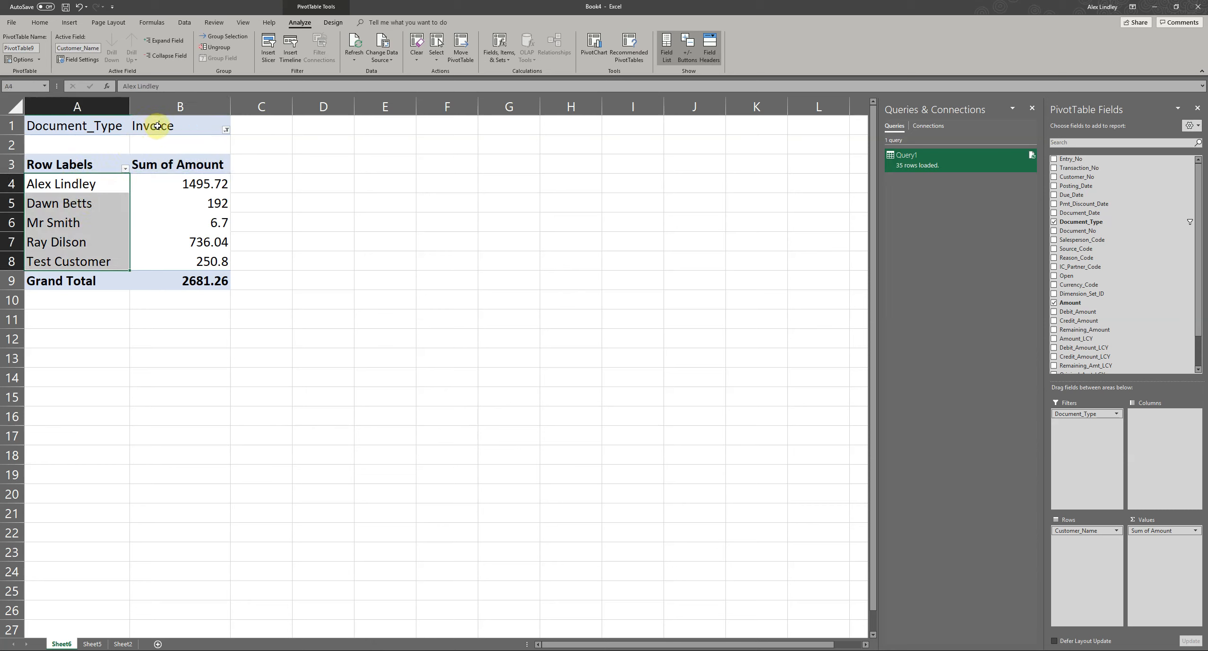
pyautogui.click(227, 131)
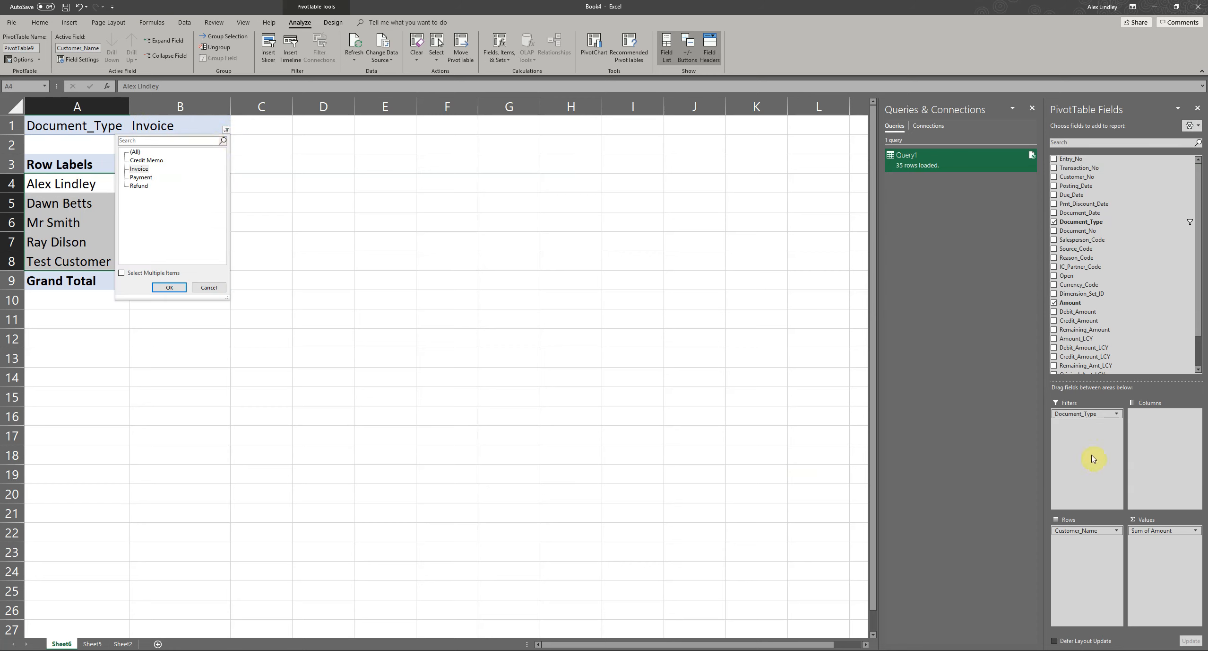
pyautogui.press('Escape')
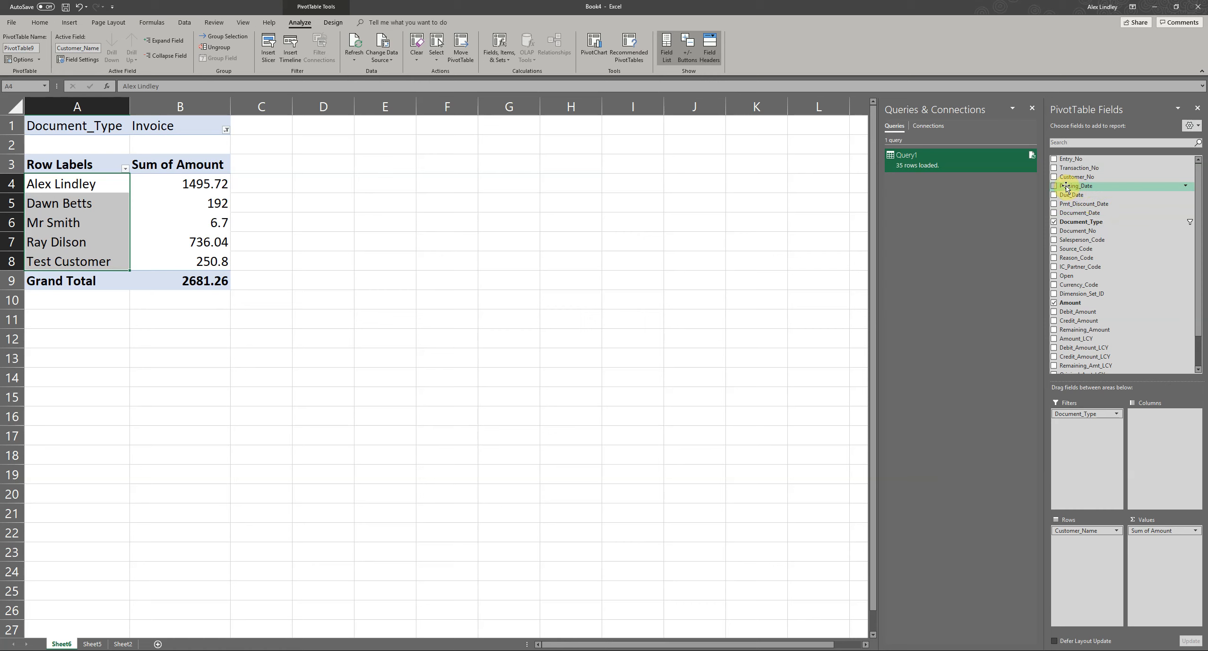
# - Add the Posting_Date field to the PivotTable columns so the amounts are split by month
pyautogui.moveTo(1066, 187); pyautogui.dragTo(1162, 434)
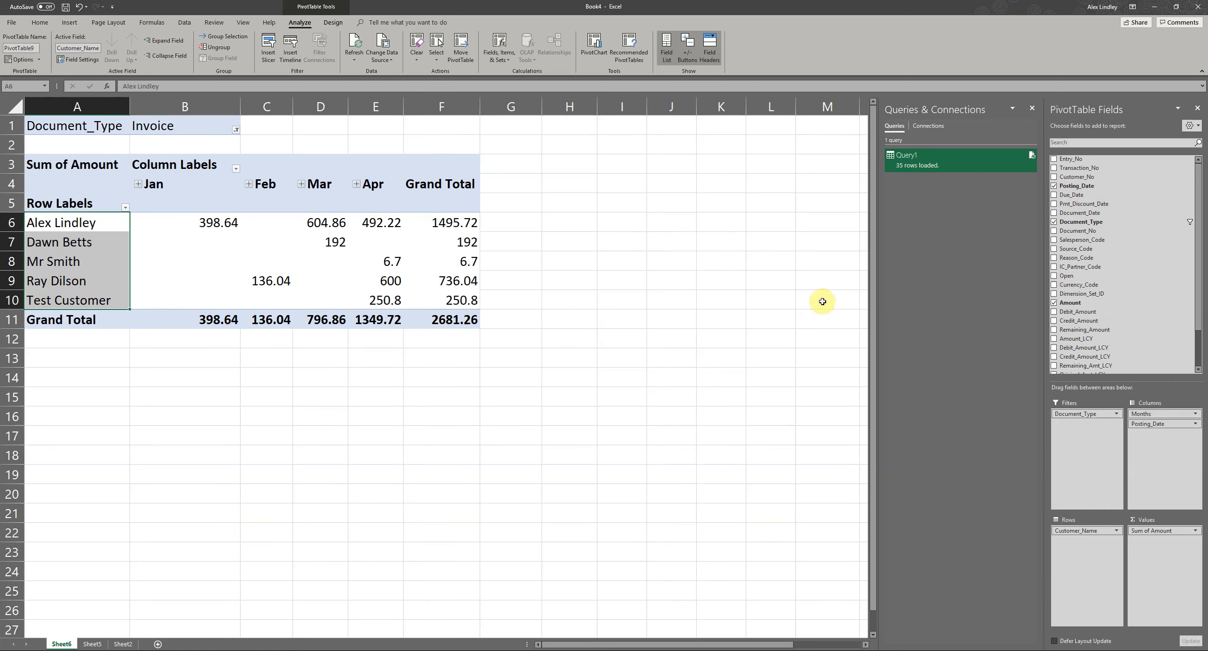
# - Examine the first customer's monthly invoice amounts, and expand April to view its individual posting dates before collapsing it
pyautogui.click(77, 227)
pyautogui.click(119, 242)
pyautogui.click(176, 228)
pyautogui.click(305, 226)
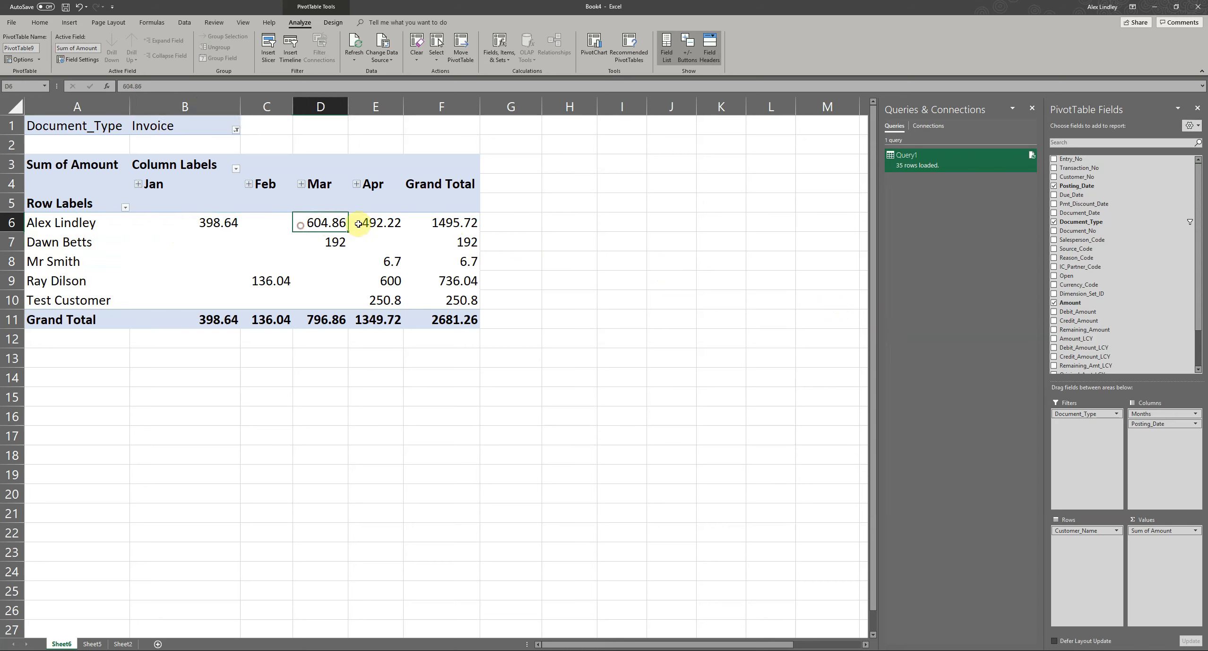
pyautogui.click(379, 223)
pyautogui.click(314, 224)
pyautogui.click(223, 229)
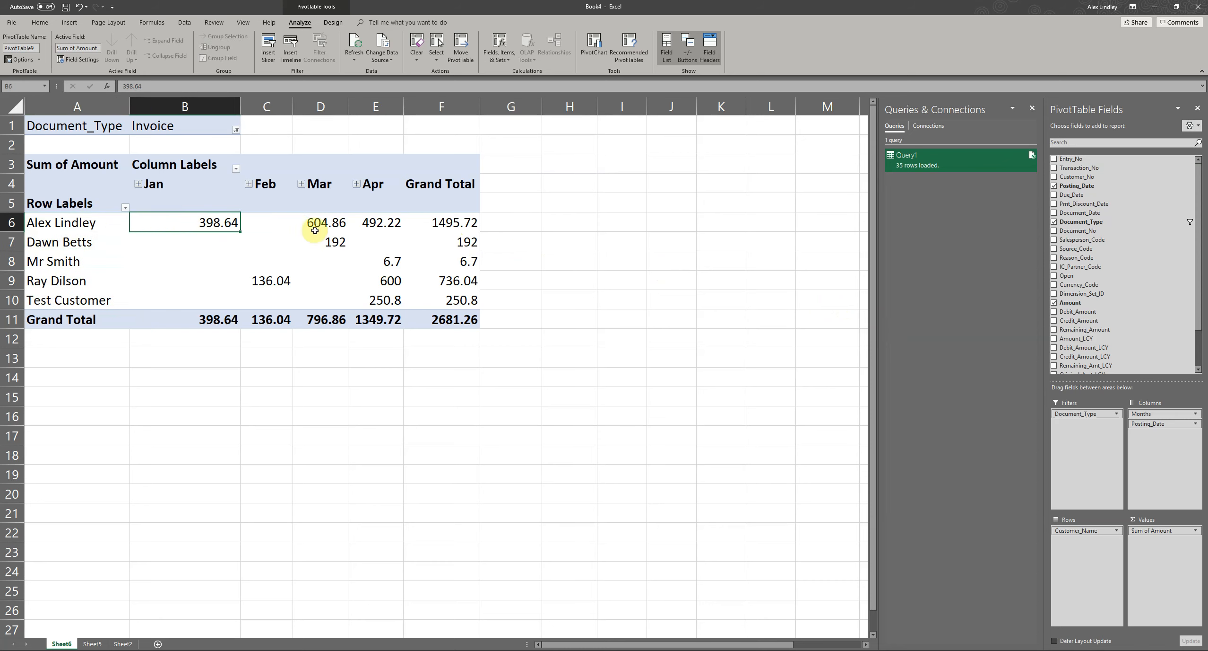
pyautogui.click(356, 184)
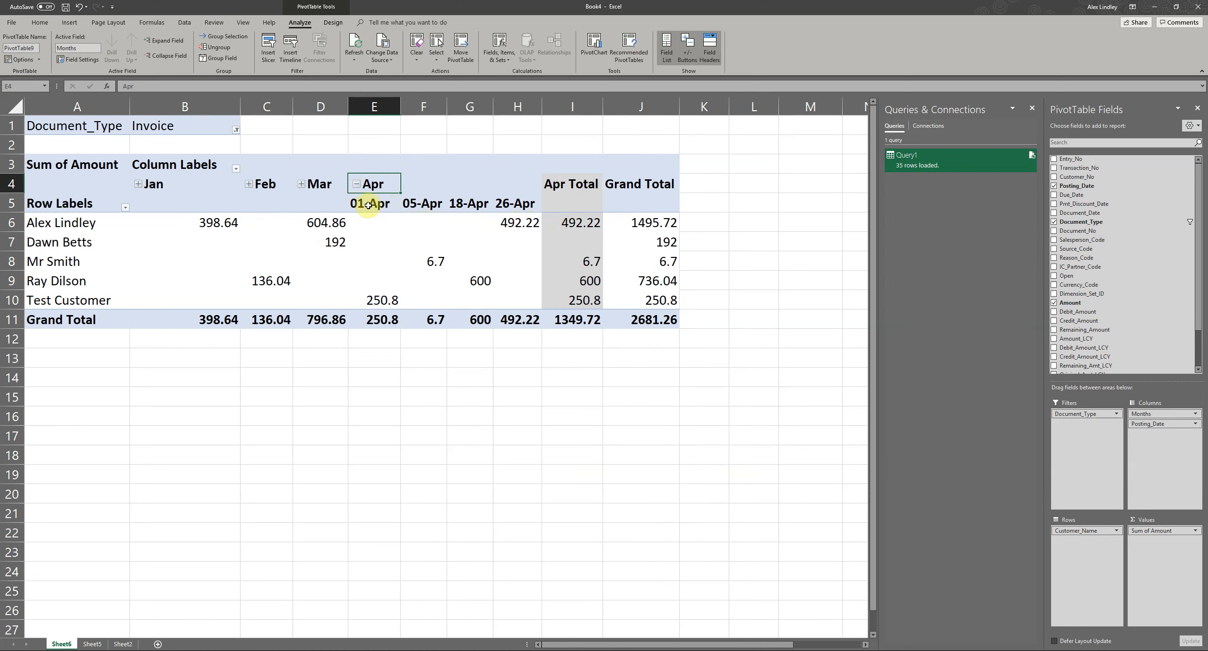
pyautogui.click(356, 185)
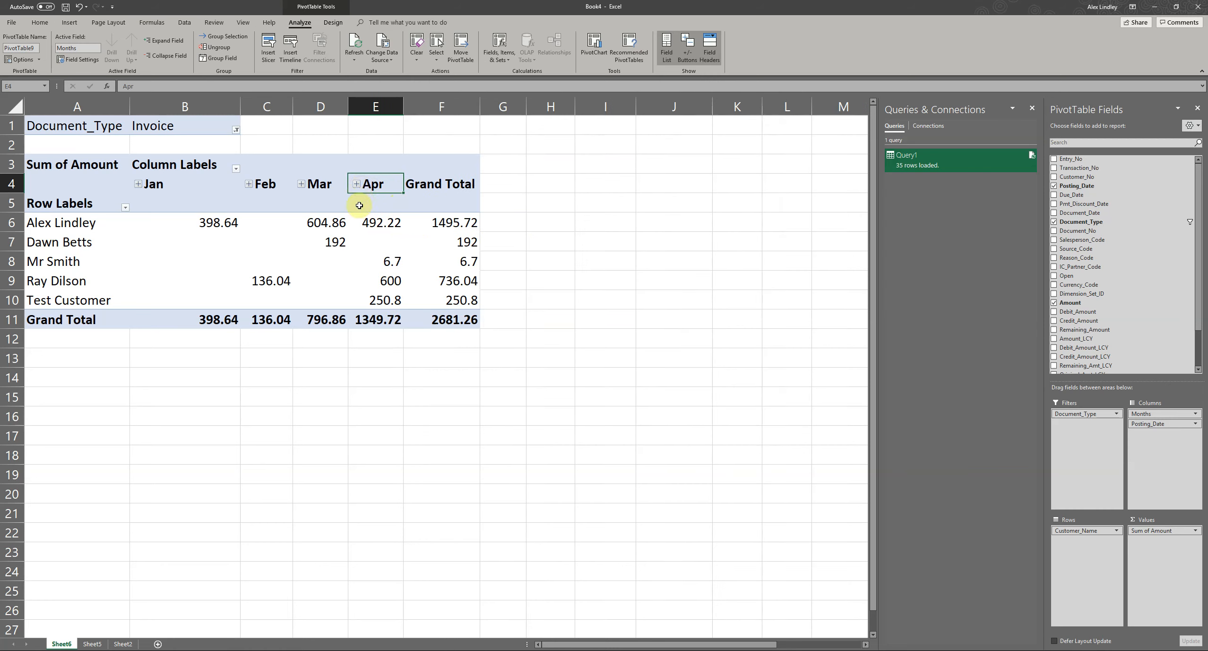
# - Filter the PivotTable by the Credit Memo document type, and return the filter to Invoice
pyautogui.click(236, 130)
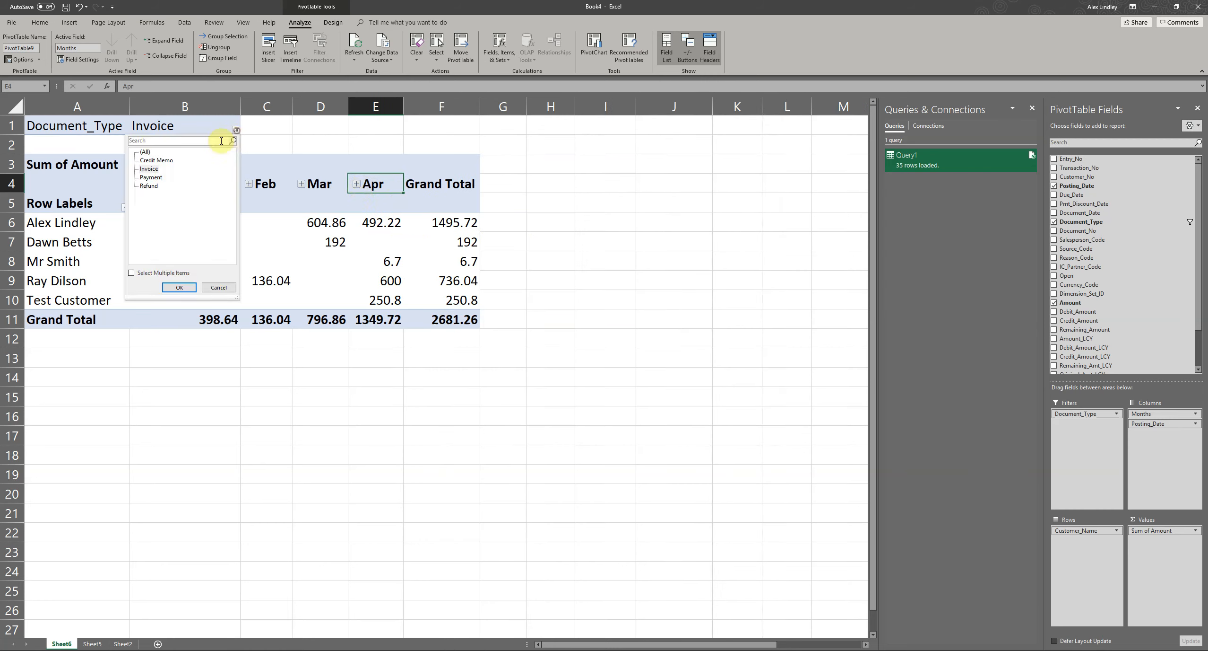
pyautogui.click(158, 161)
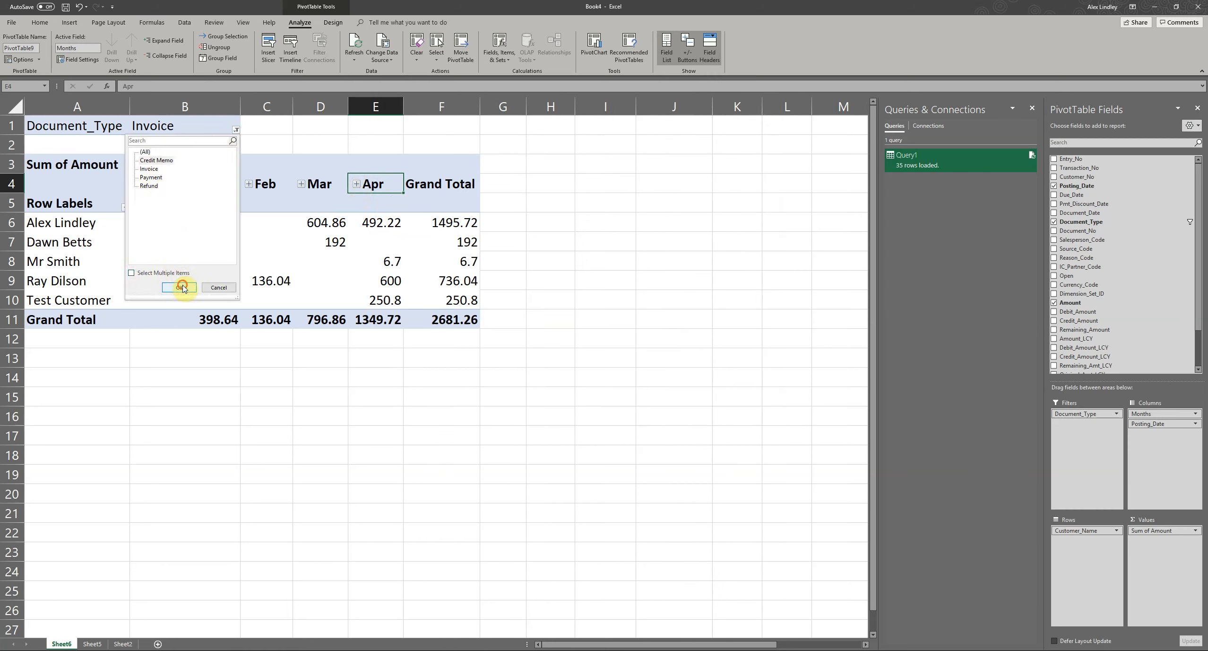
pyautogui.click(182, 287)
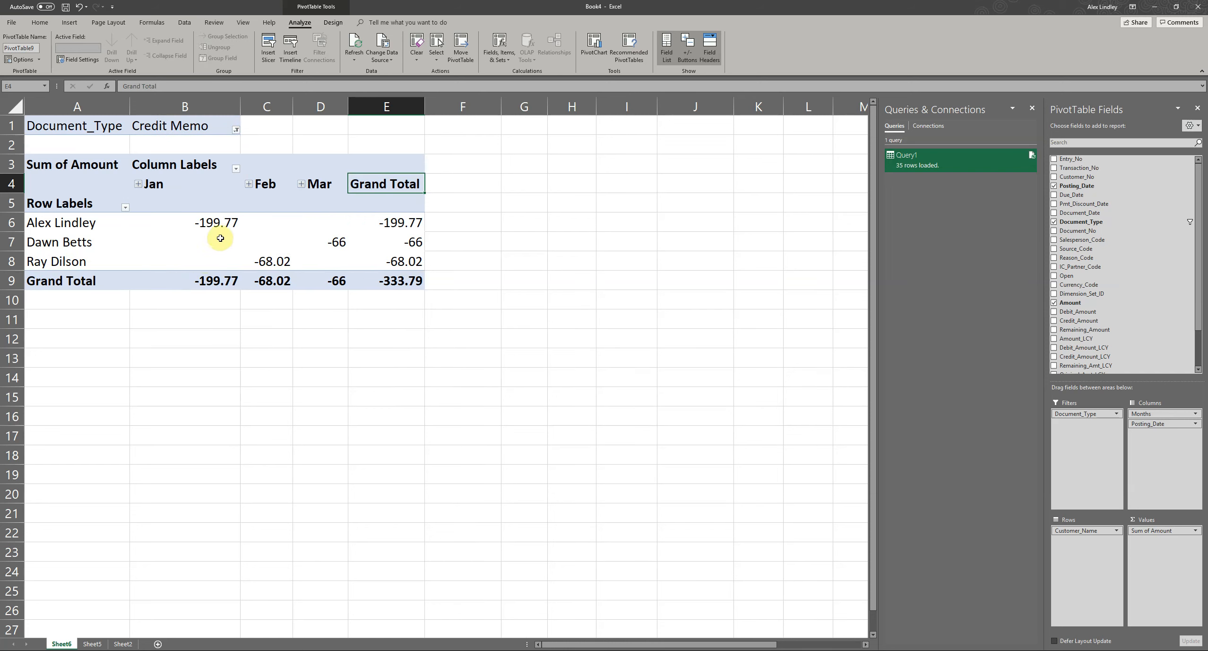
pyautogui.click(236, 130)
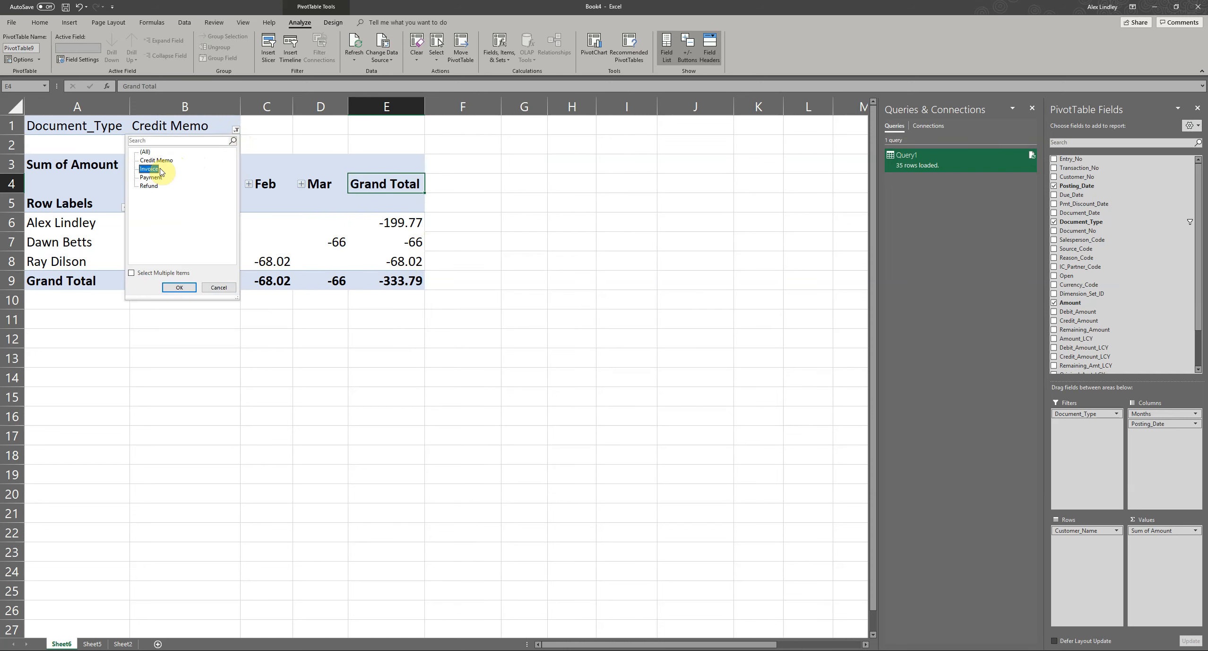
pyautogui.click(188, 286)
# - Drill down into the first customer's March invoice amount to list its underlying ledger entries on a new sheet
pyautogui.click(331, 223)
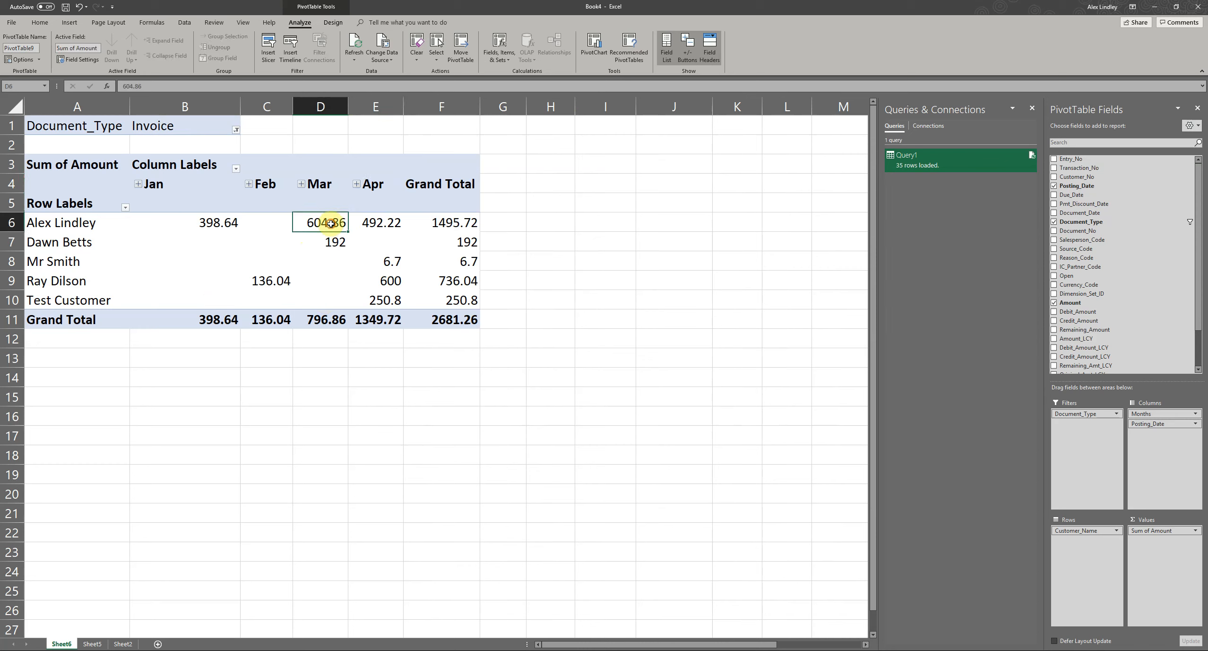
pyautogui.click(65, 227)
pyautogui.doubleClick(319, 221)
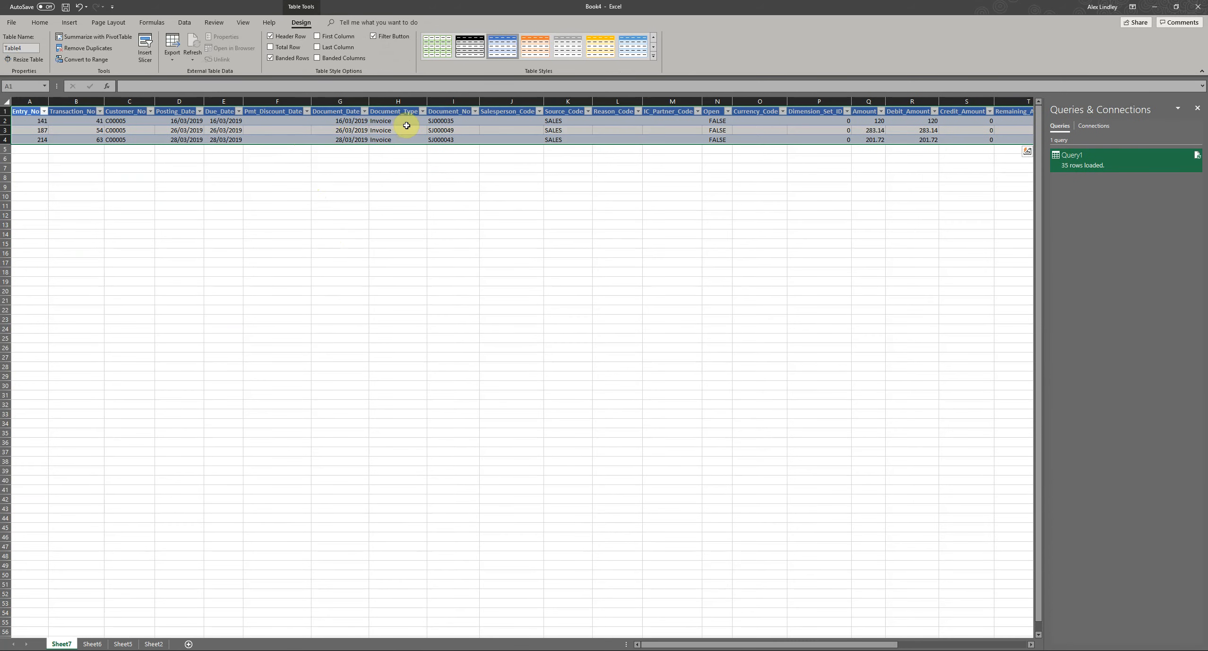
pyautogui.click(336, 170)
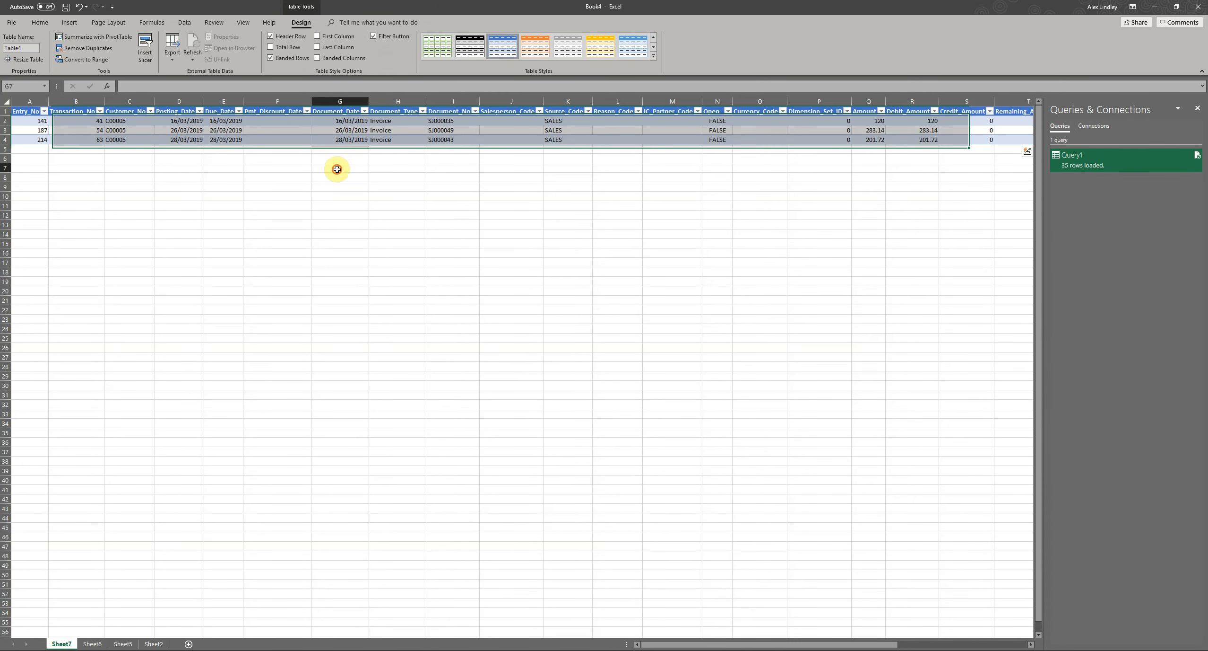
pyautogui.click(271, 138)
# - Return to the PivotTable on Sheet6 and replace Amount with the Remaining_Amount field in its values
pyautogui.click(121, 644)
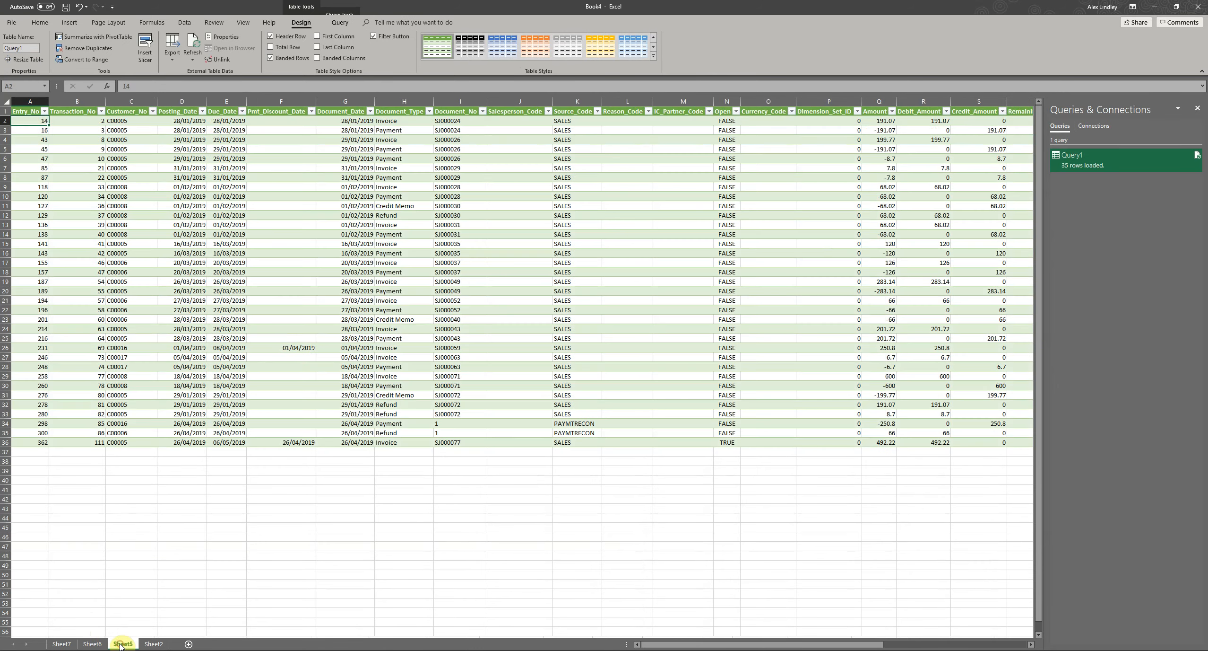
pyautogui.click(99, 643)
pyautogui.click(168, 454)
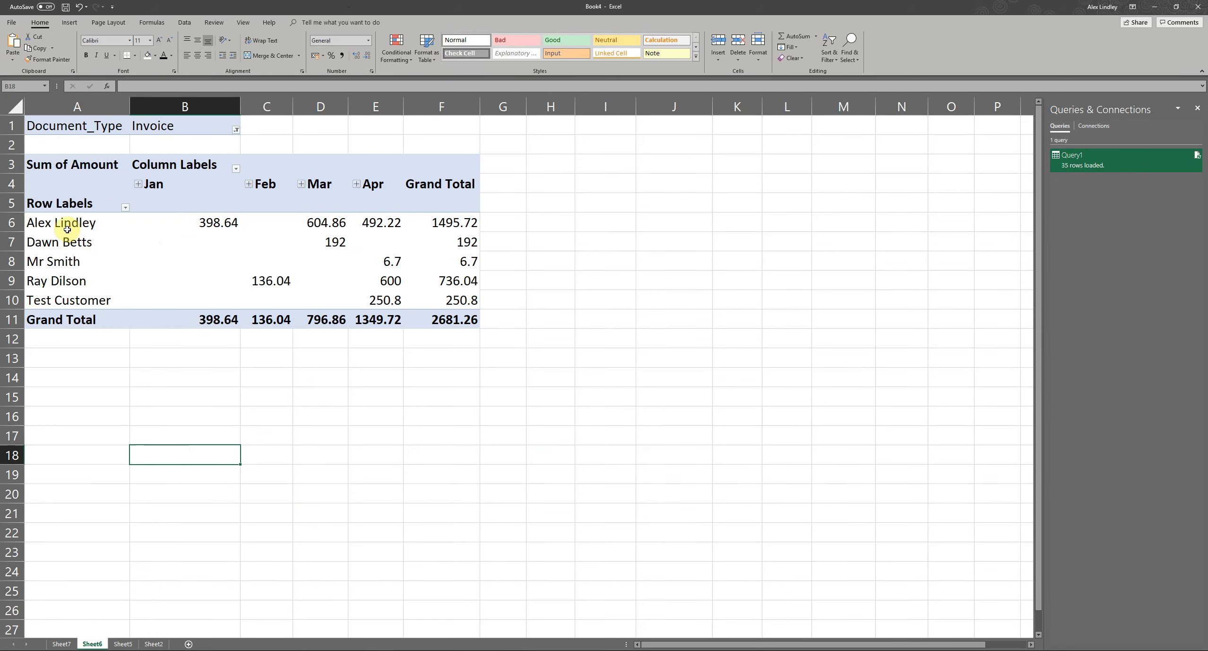
pyautogui.click(87, 222)
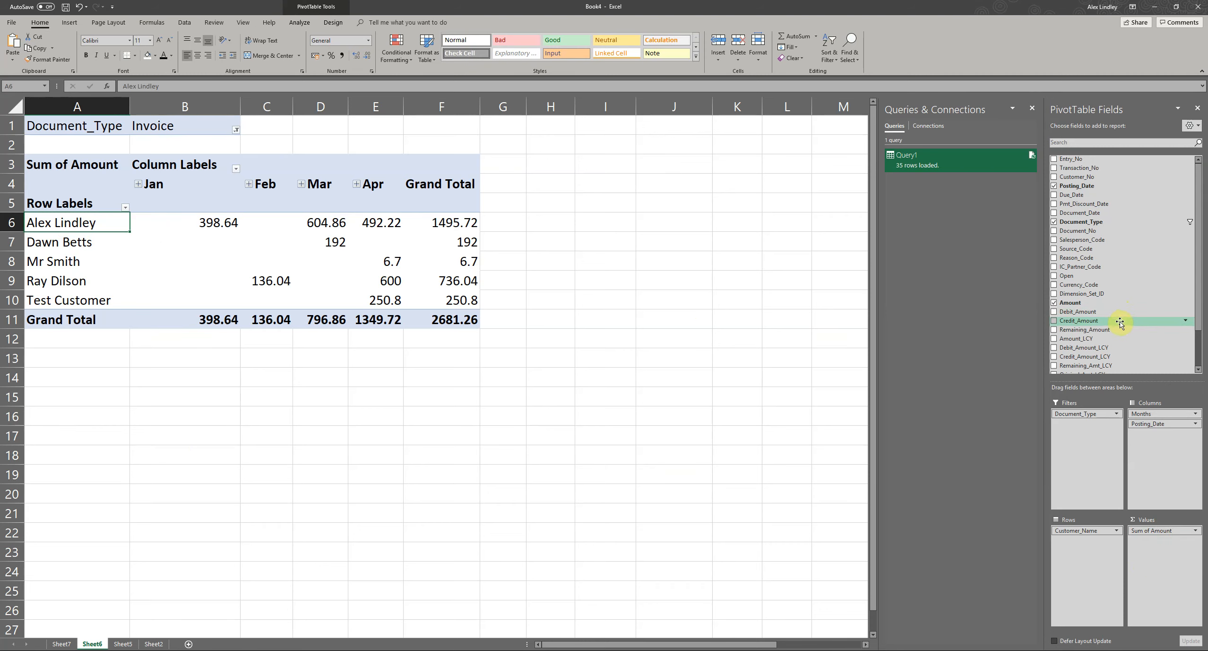
pyautogui.scroll(-2, 1102, 317)
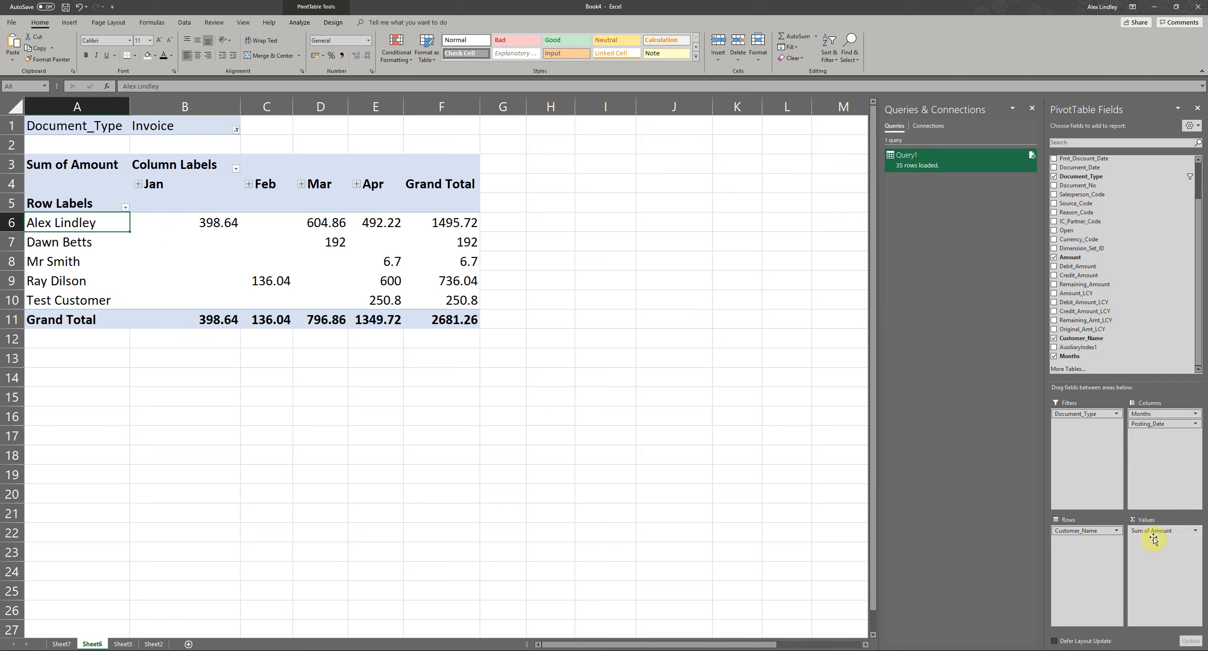
pyautogui.moveTo(1153, 530); pyautogui.dragTo(1158, 570)
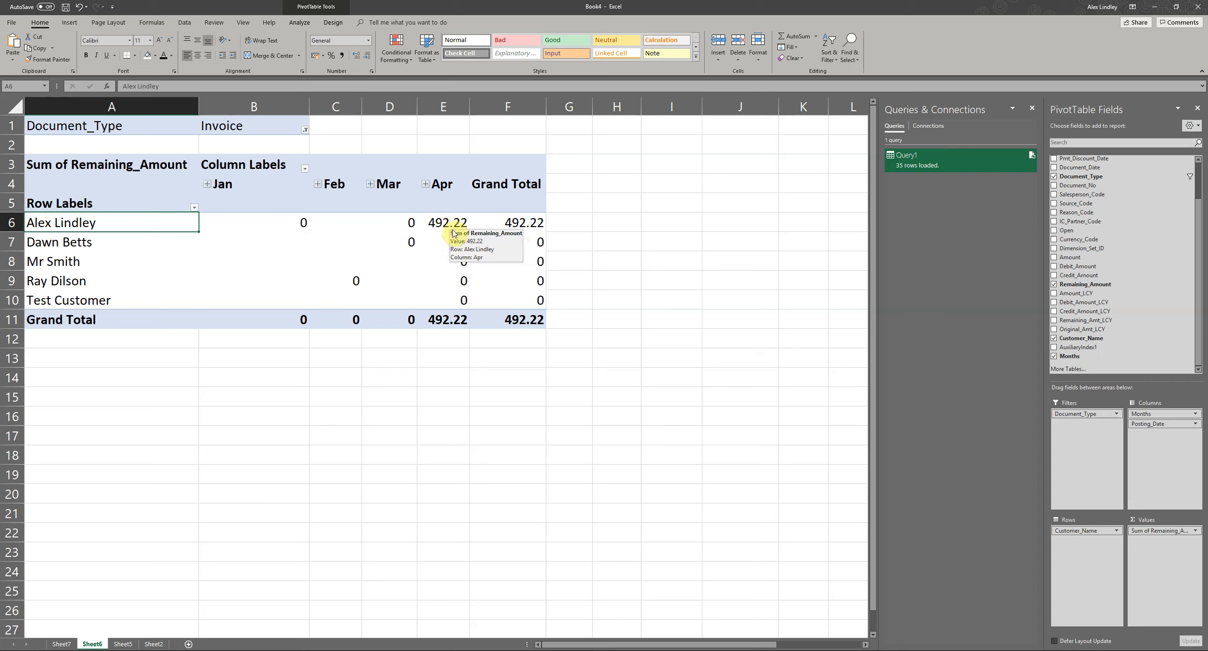
pyautogui.scroll(1, 1130, 291)
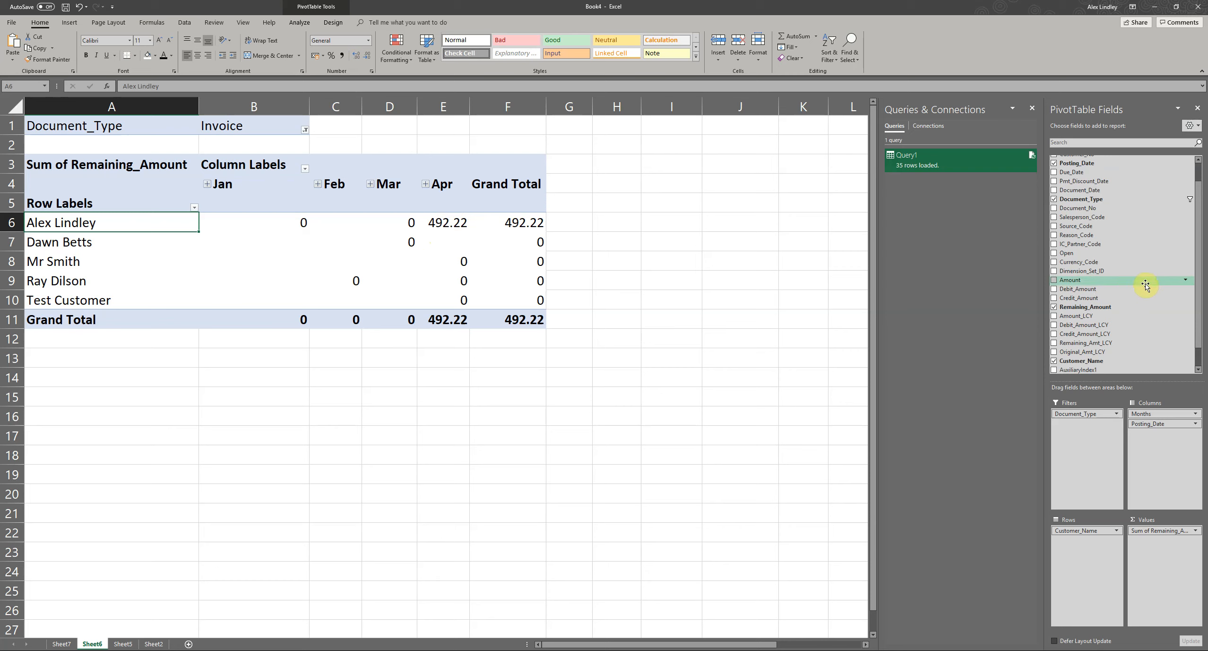
pyautogui.scroll(-1, 1104, 310)
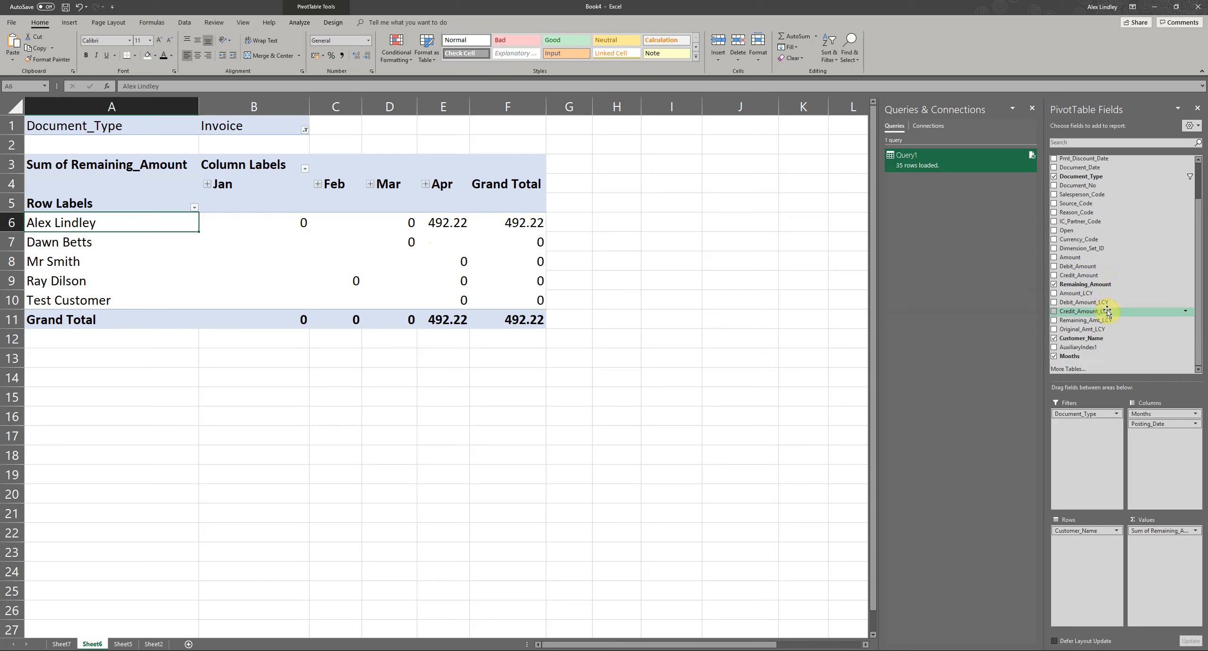
pyautogui.scroll(1, 1107, 311)
pyautogui.scroll(1, 1098, 293)
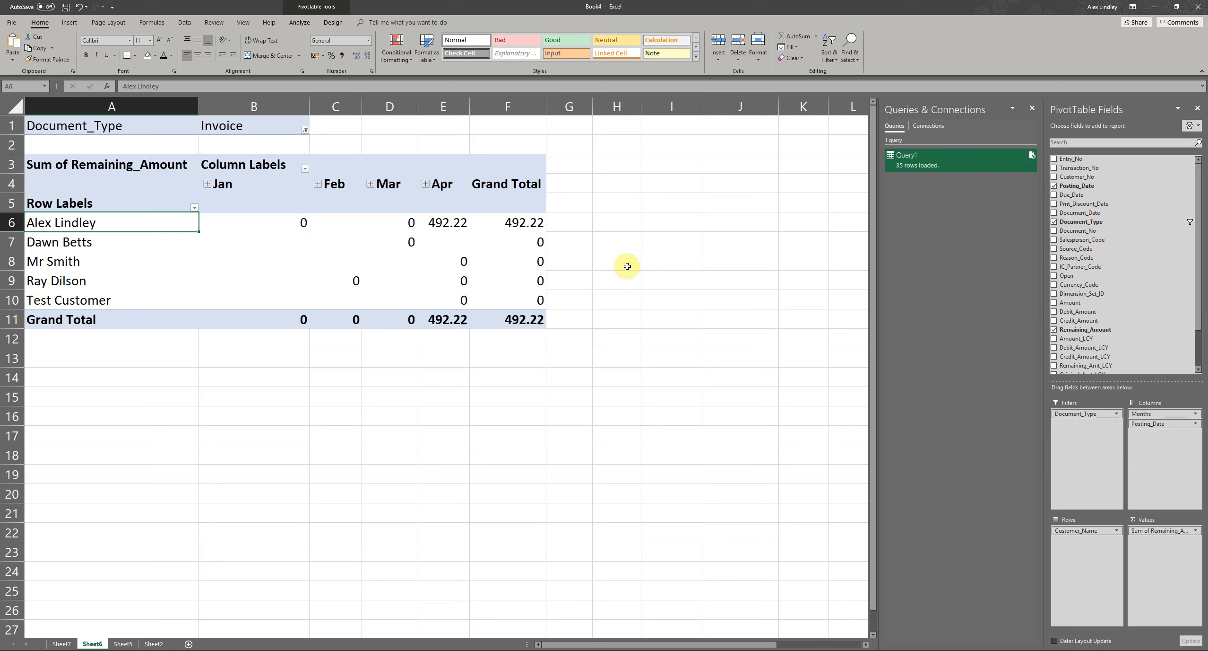
pyautogui.moveTo(447, 222)
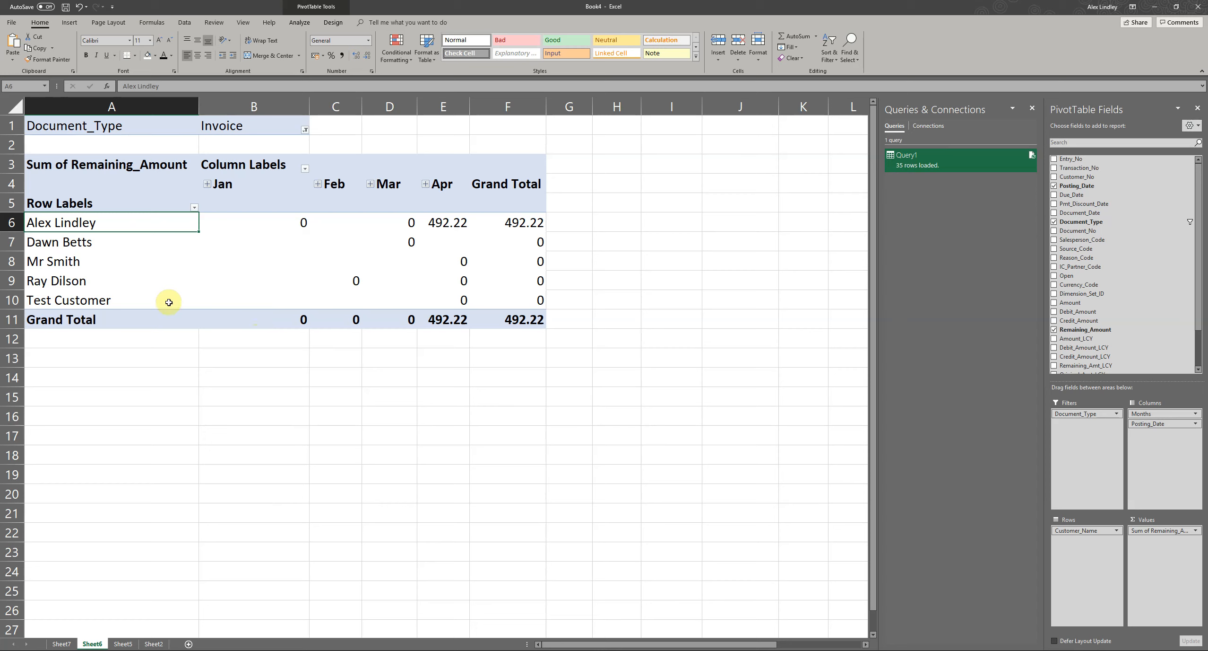
pyautogui.click(240, 279)
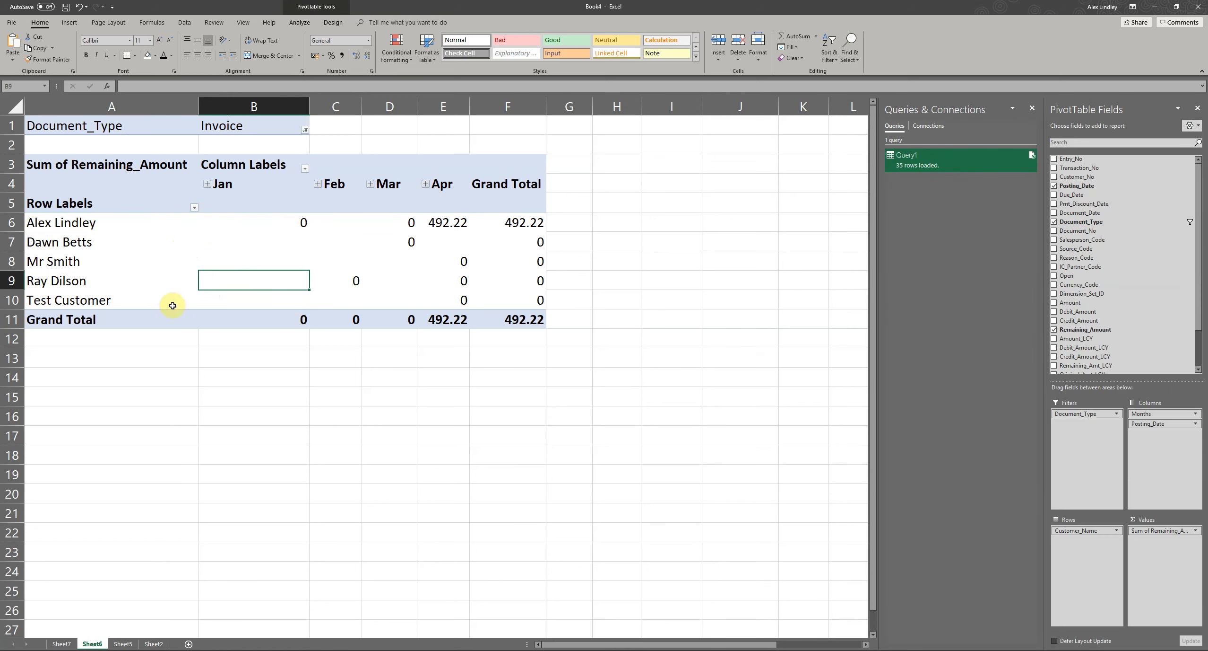
# - Switch to Business Central in the browser, leave the Web Services page and open the Jobsheets list
pyautogui.click(90, 650)
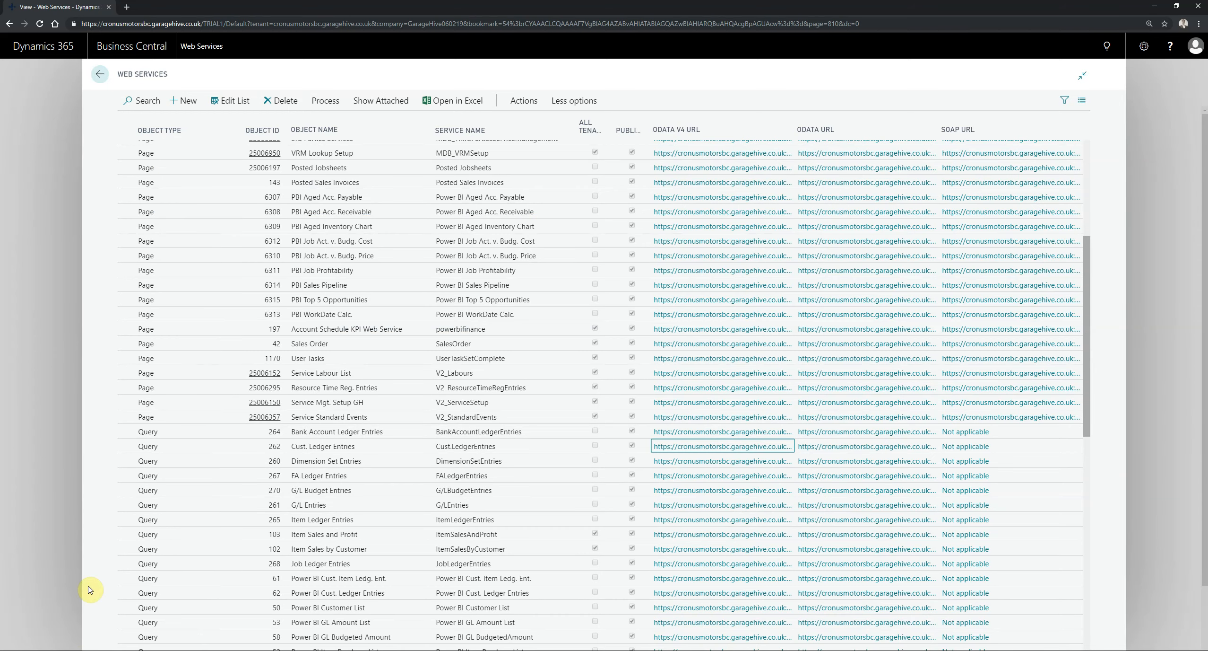
pyautogui.click(56, 240)
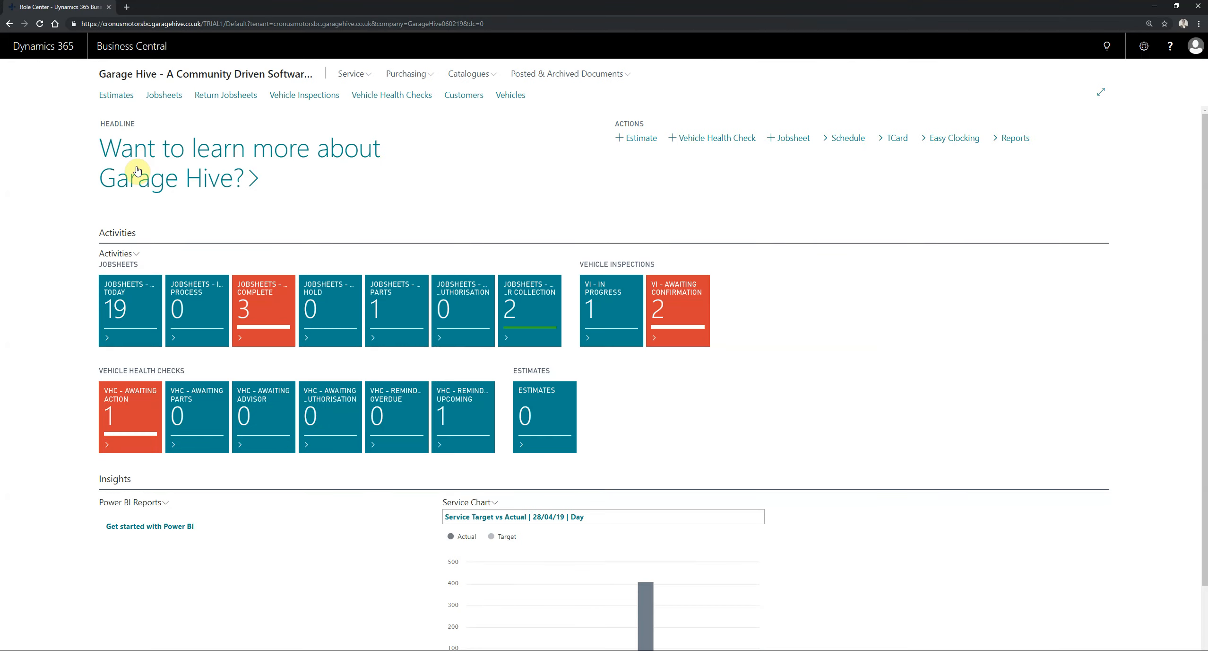
pyautogui.click(171, 96)
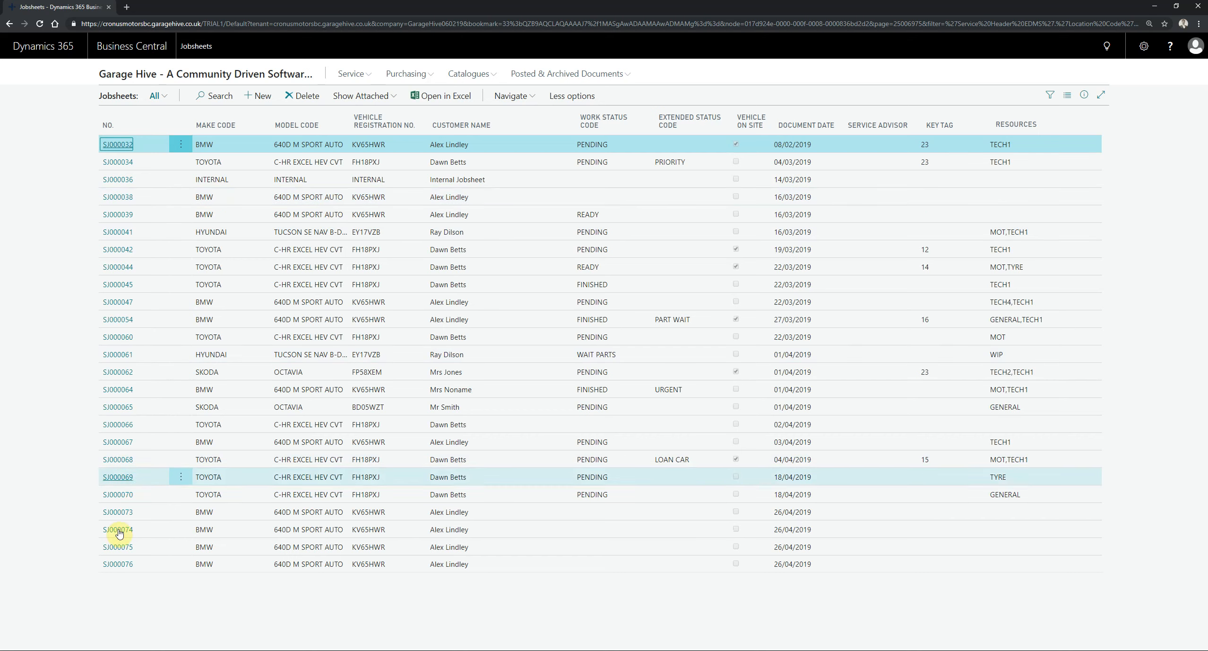
# - Open the Toyota jobsheet dated 18/04/2019 with the GENERAL resource and delete its Front Wheel Alignment labour line
pyautogui.click(149, 496)
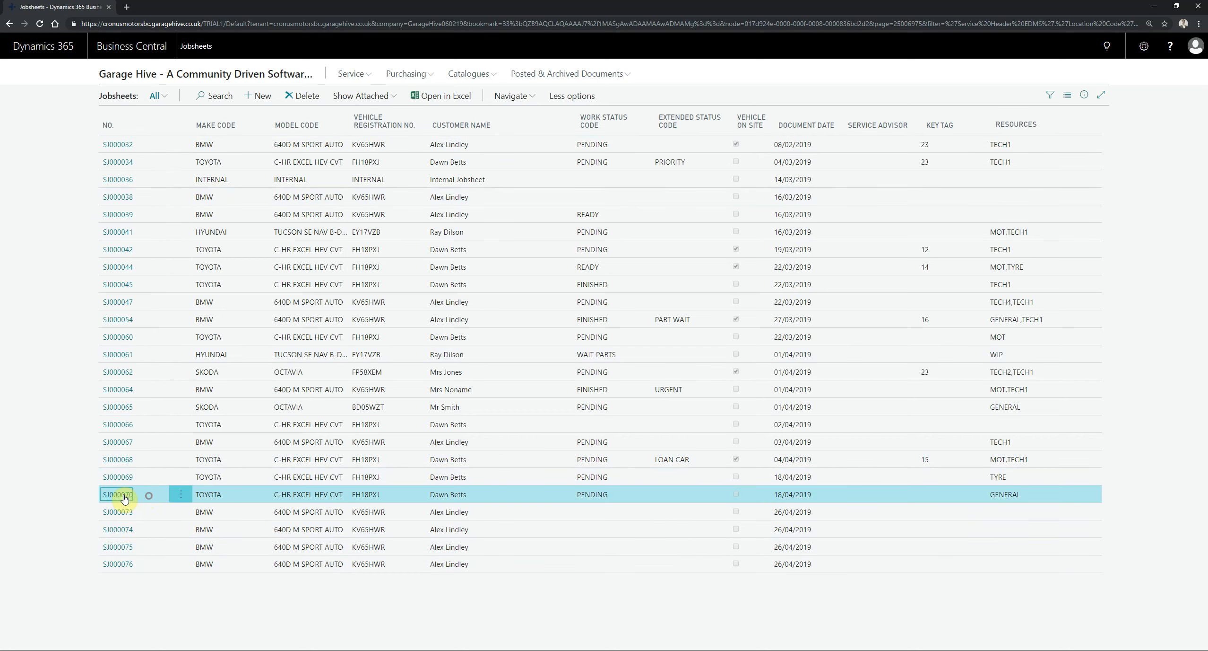
pyautogui.doubleClick(241, 491)
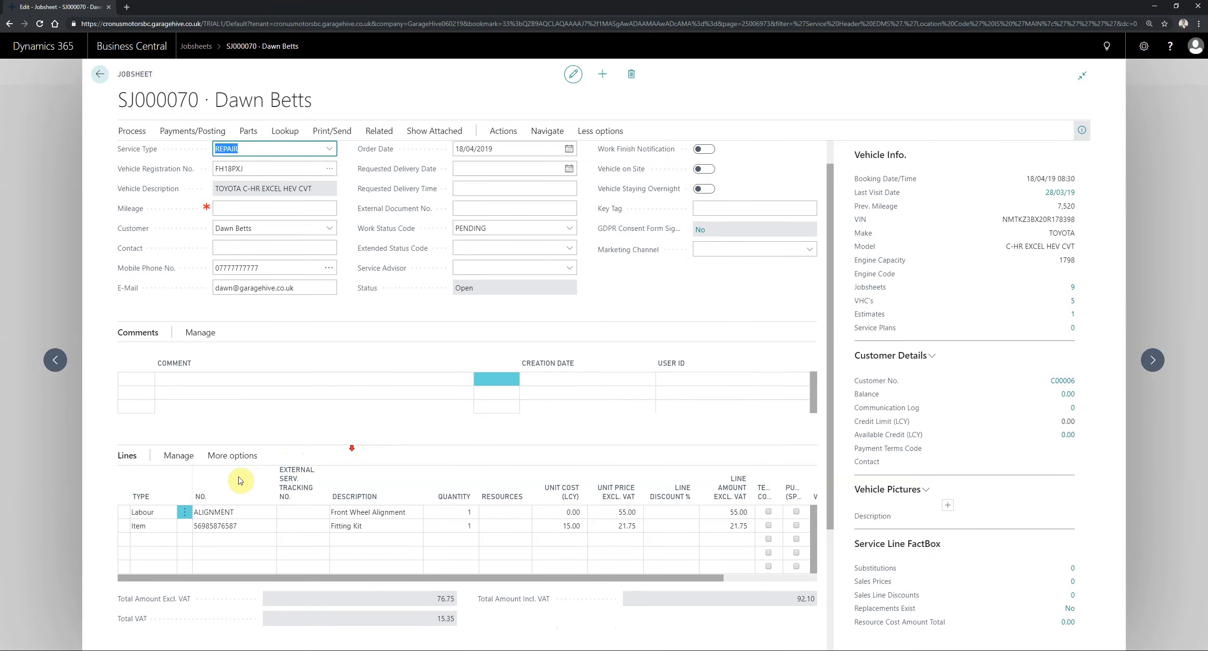
pyautogui.scroll(-1, 215, 506)
pyautogui.click(184, 497)
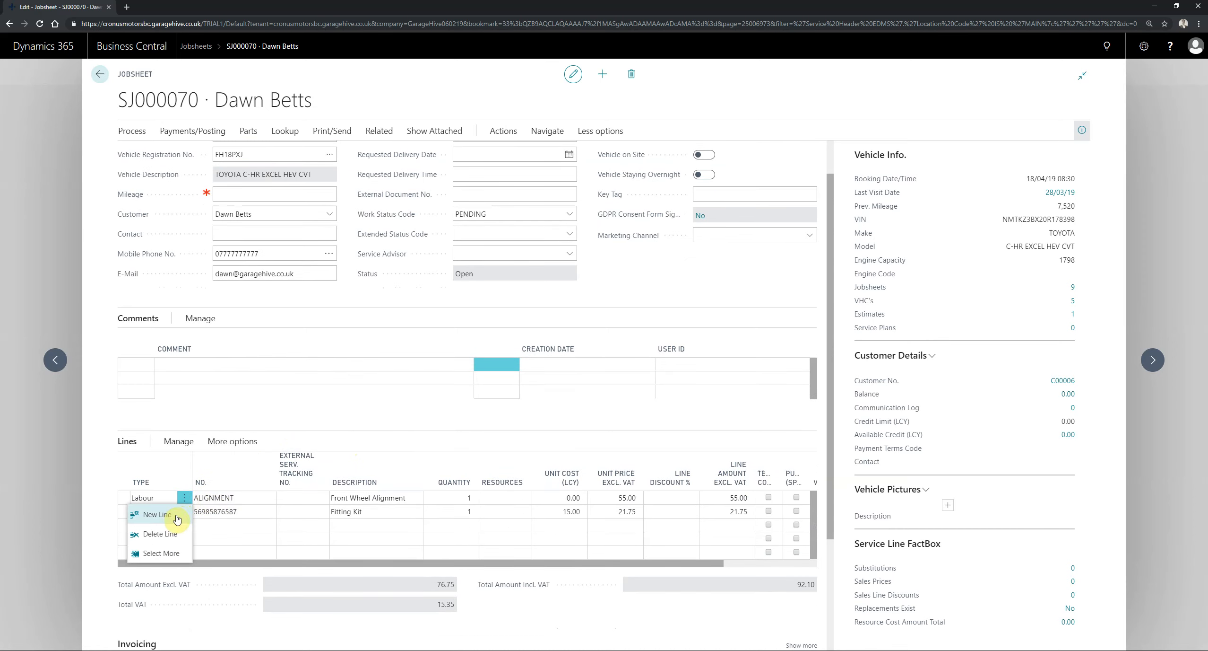
pyautogui.click(157, 537)
pyautogui.click(668, 380)
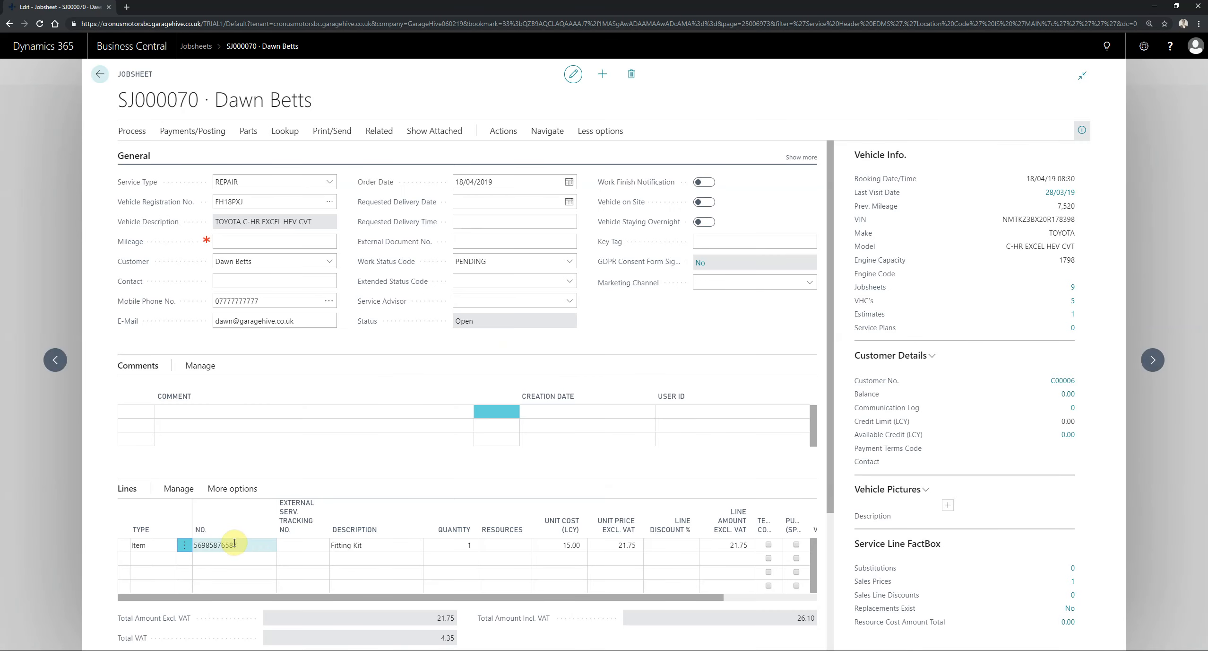
# - Reselect the Fitting Kit item on the remaining line and set the jobsheet's Payment Terms Code to 10D
pyautogui.click(269, 545)
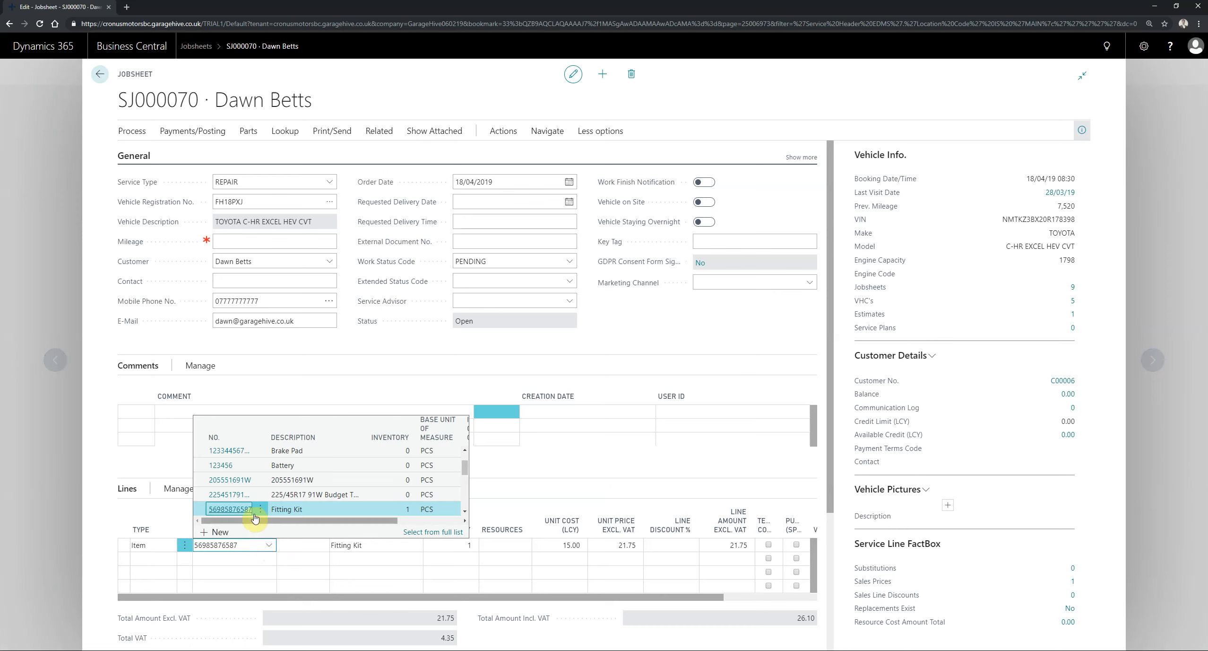
pyautogui.click(231, 509)
pyautogui.scroll(-5, 493, 431)
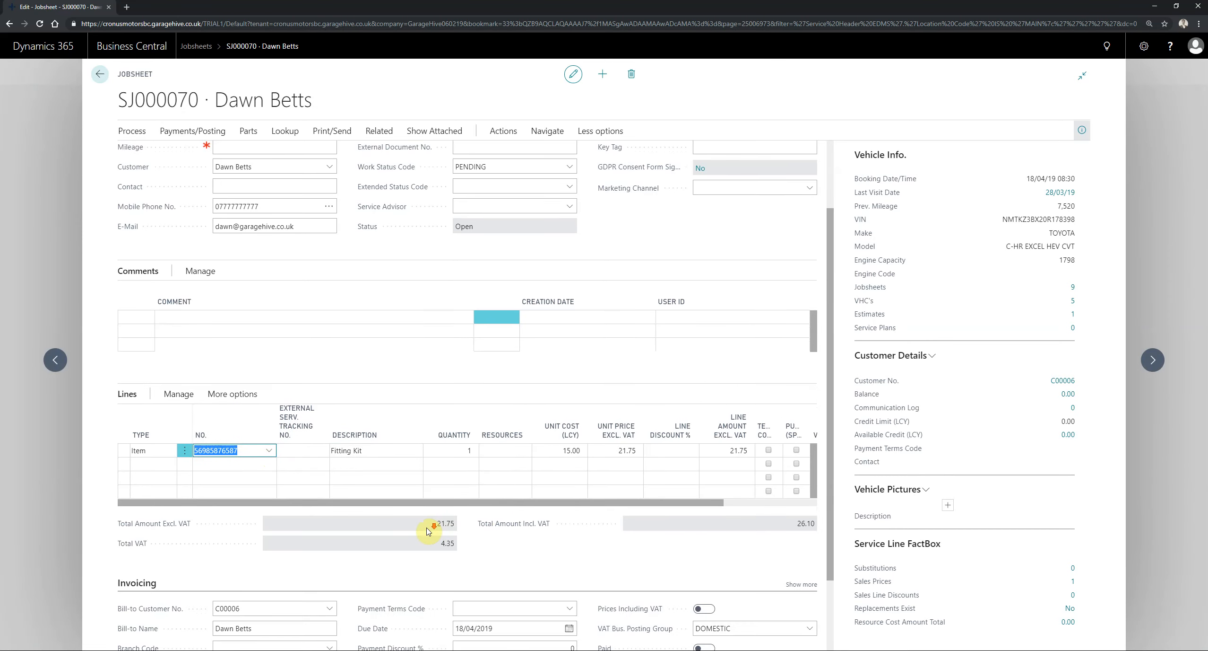
pyautogui.click(568, 536)
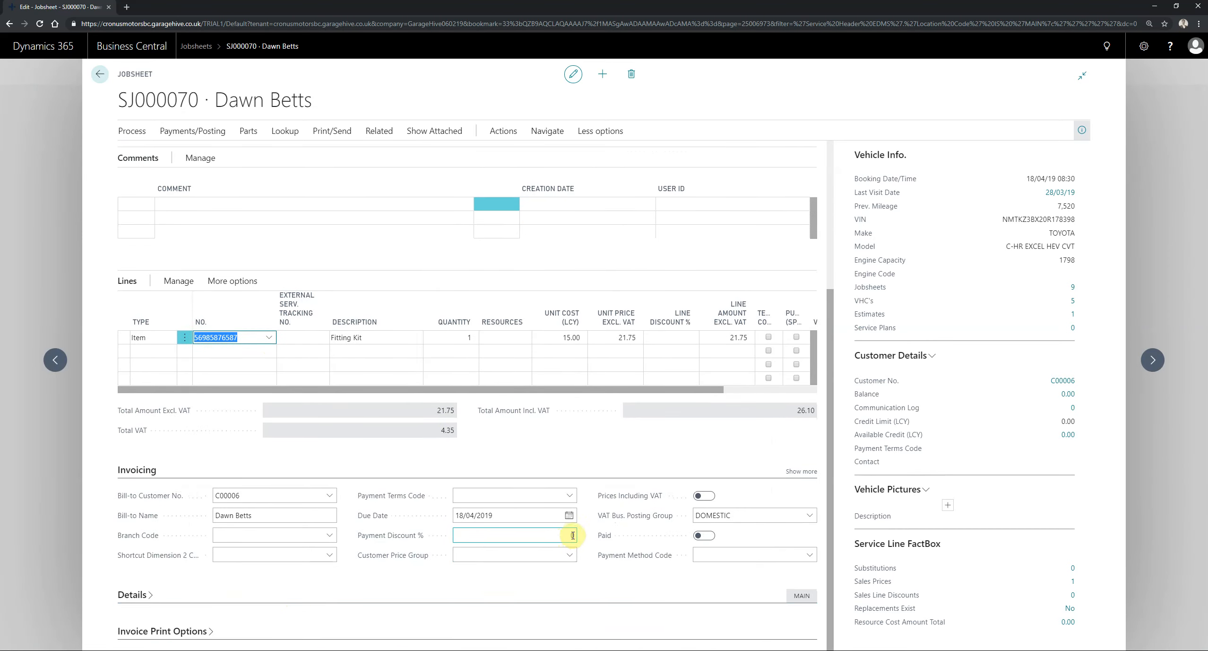
pyautogui.click(569, 495)
pyautogui.click(481, 541)
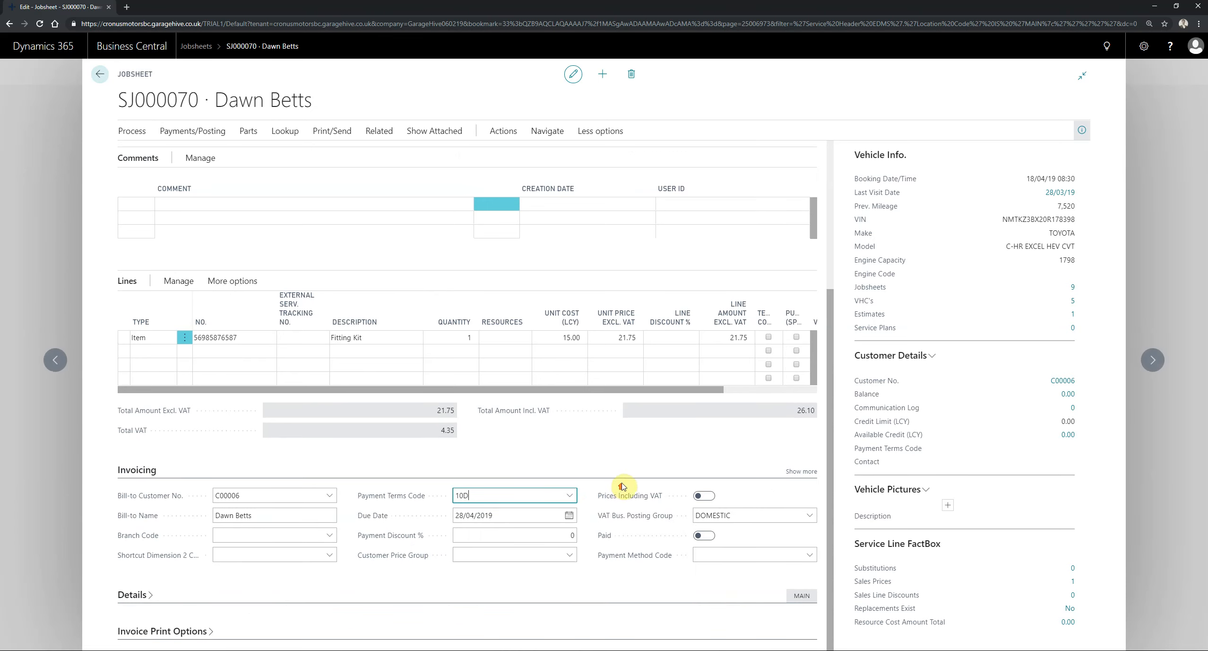
# - Set the jobsheet's Marketing Channel to TEST
pyautogui.scroll(5, 622, 486)
pyautogui.click(810, 282)
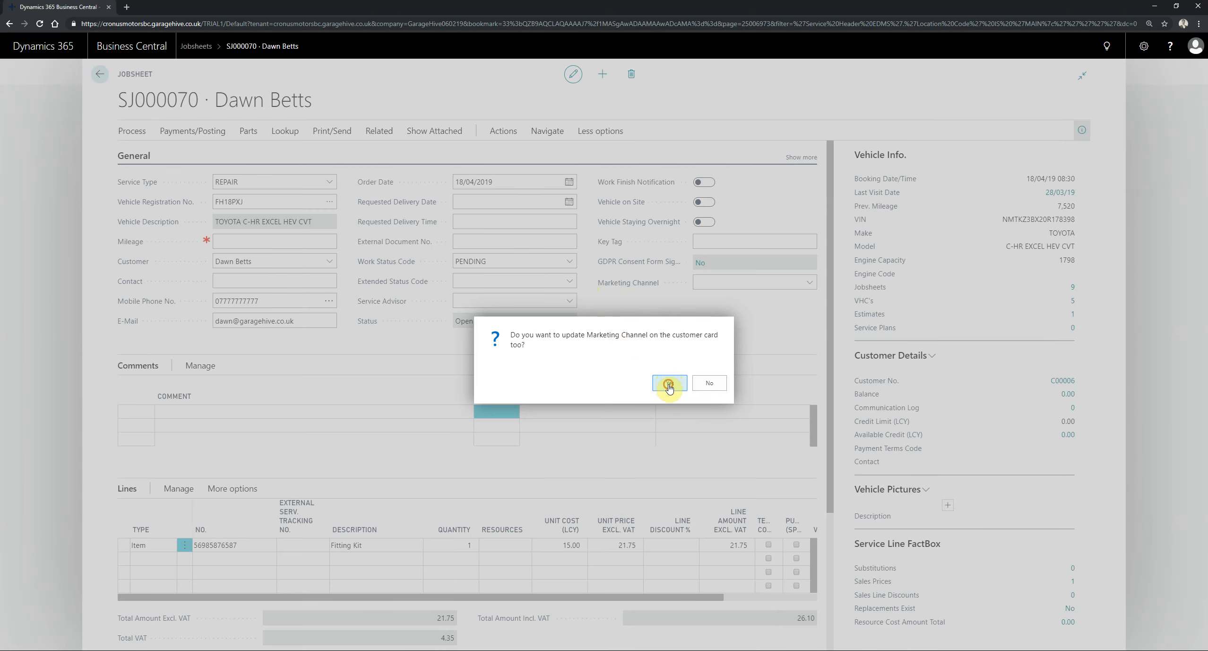
pyautogui.click(666, 381)
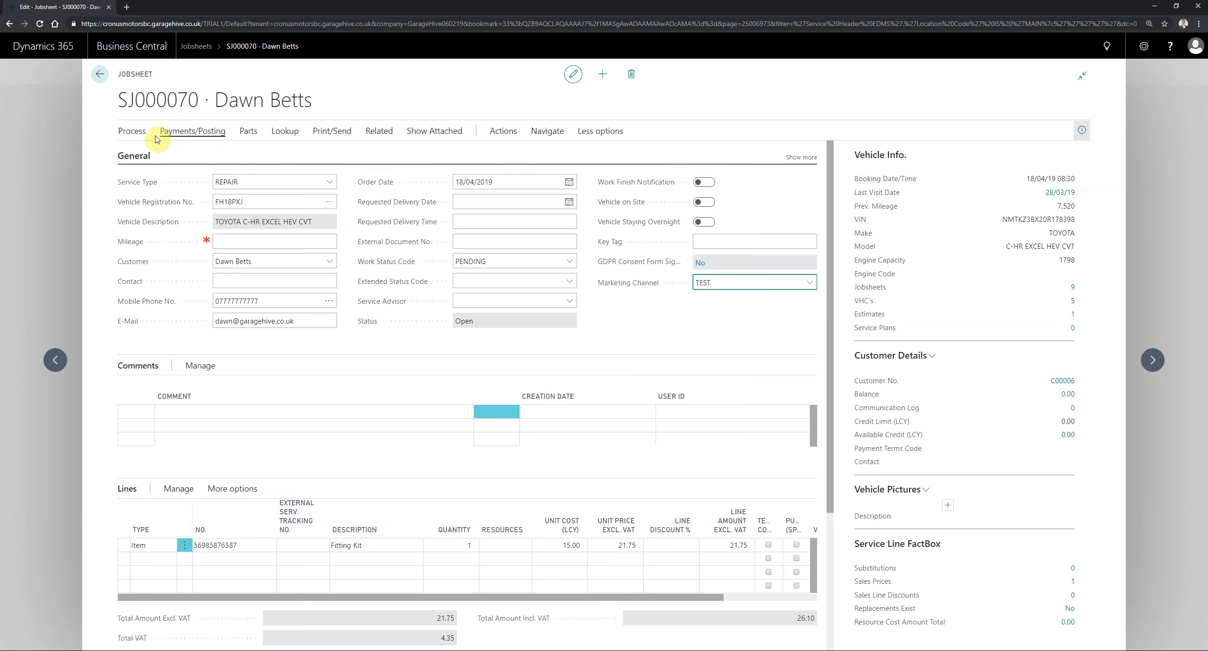
# - Post the jobsheet, changing the invoice date to the work date and continuing without a mileage
pyautogui.click(175, 131)
pyautogui.click(205, 156)
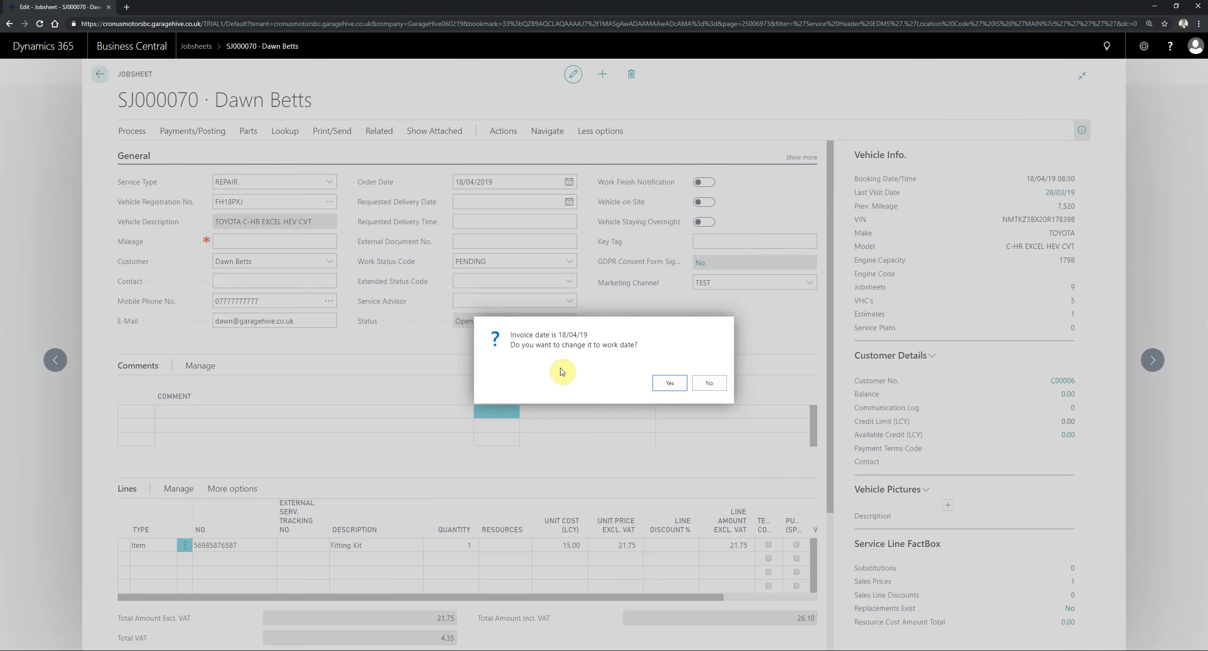
pyautogui.click(669, 382)
pyautogui.click(671, 383)
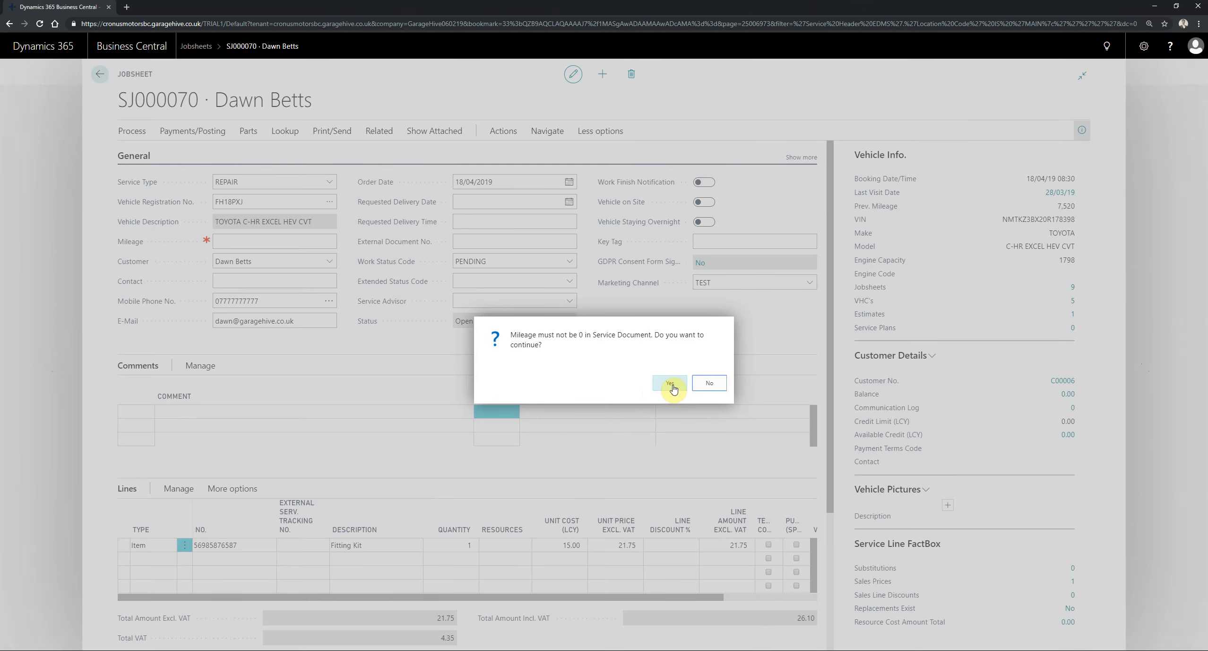
pyautogui.press('Return')
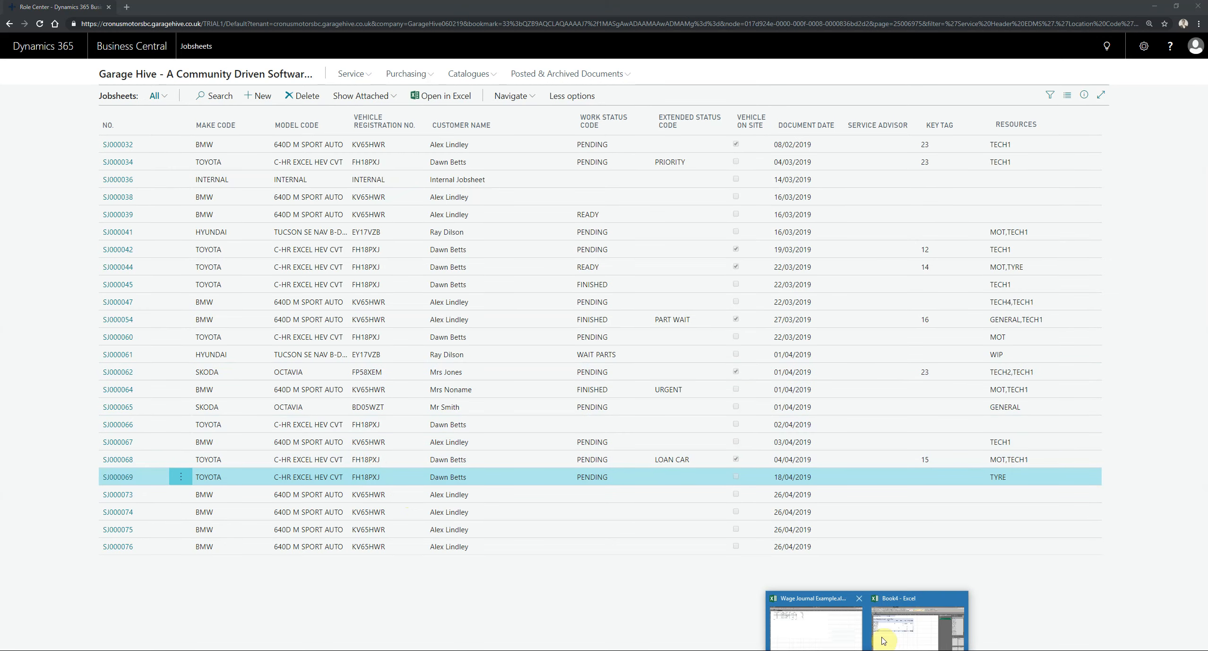
# - Switch to the Book4 workbook in Excel, refresh Query1 and check the last ledger entry row on Sheet5
pyautogui.click(863, 628)
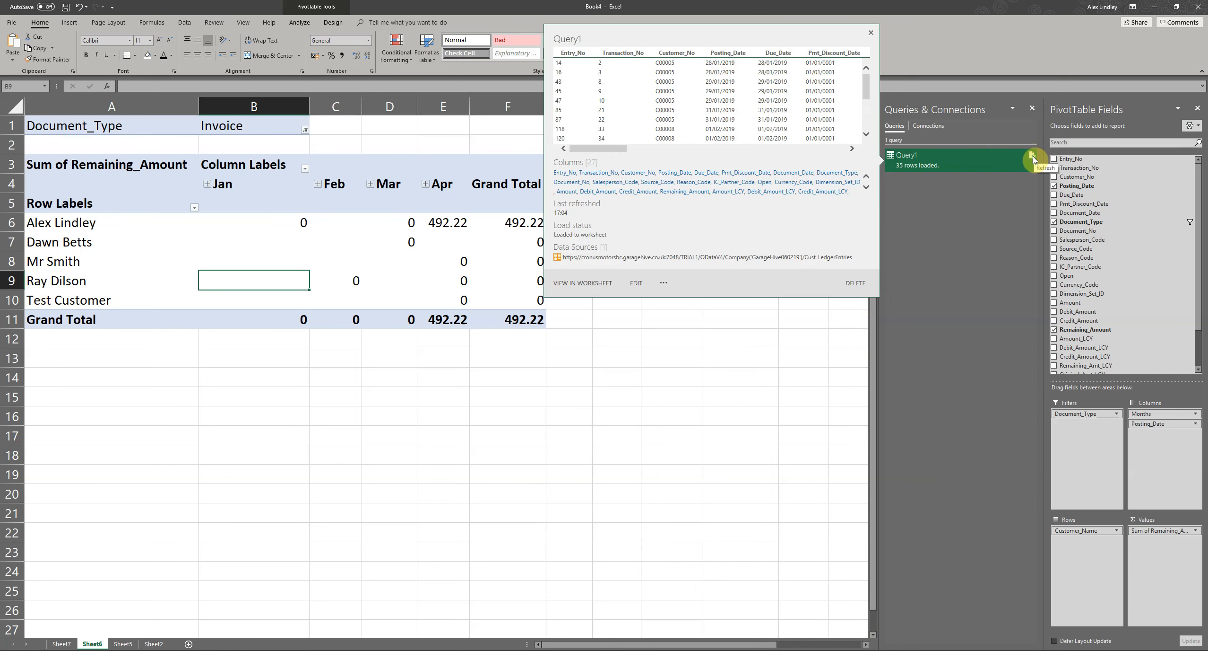
pyautogui.click(1034, 155)
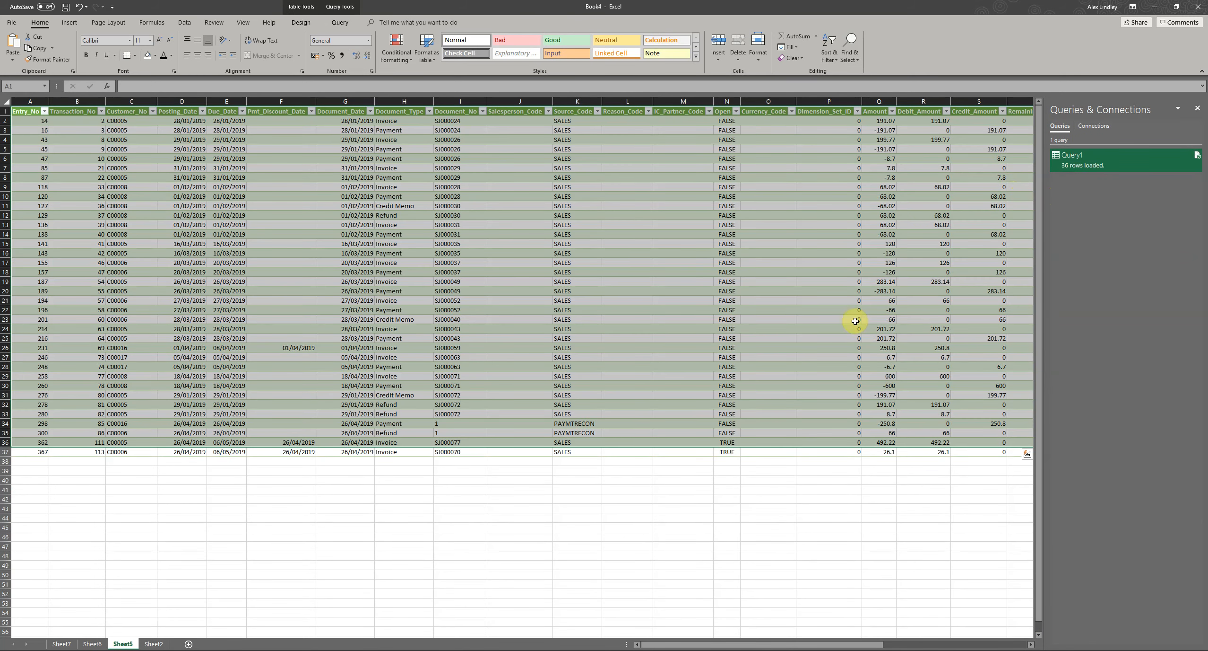
pyautogui.click(488, 453)
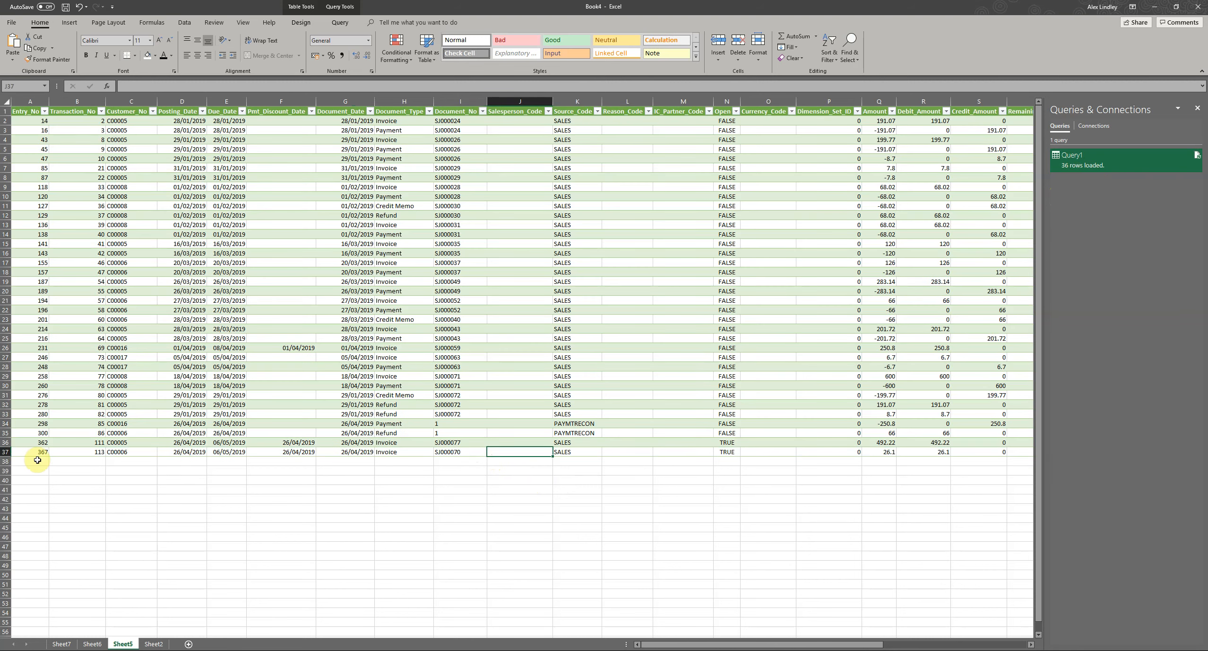
# - Return to Sheet6 and refresh the PivotTable of remaining amounts
pyautogui.click(93, 643)
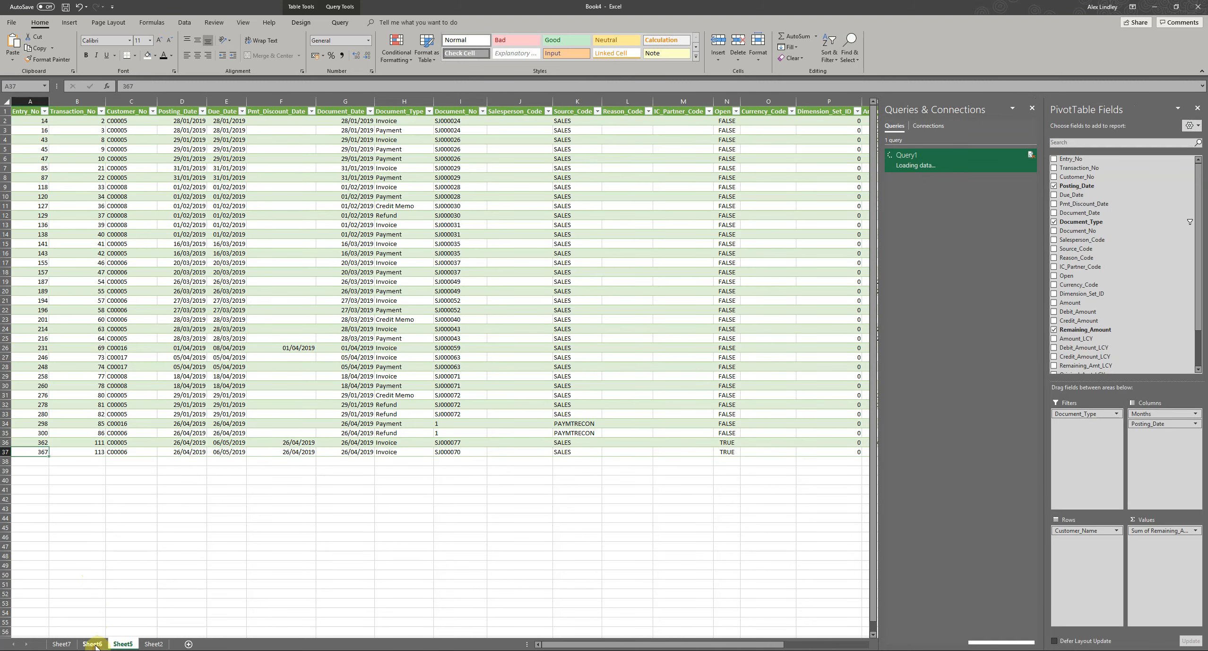
pyautogui.rightClick(382, 222)
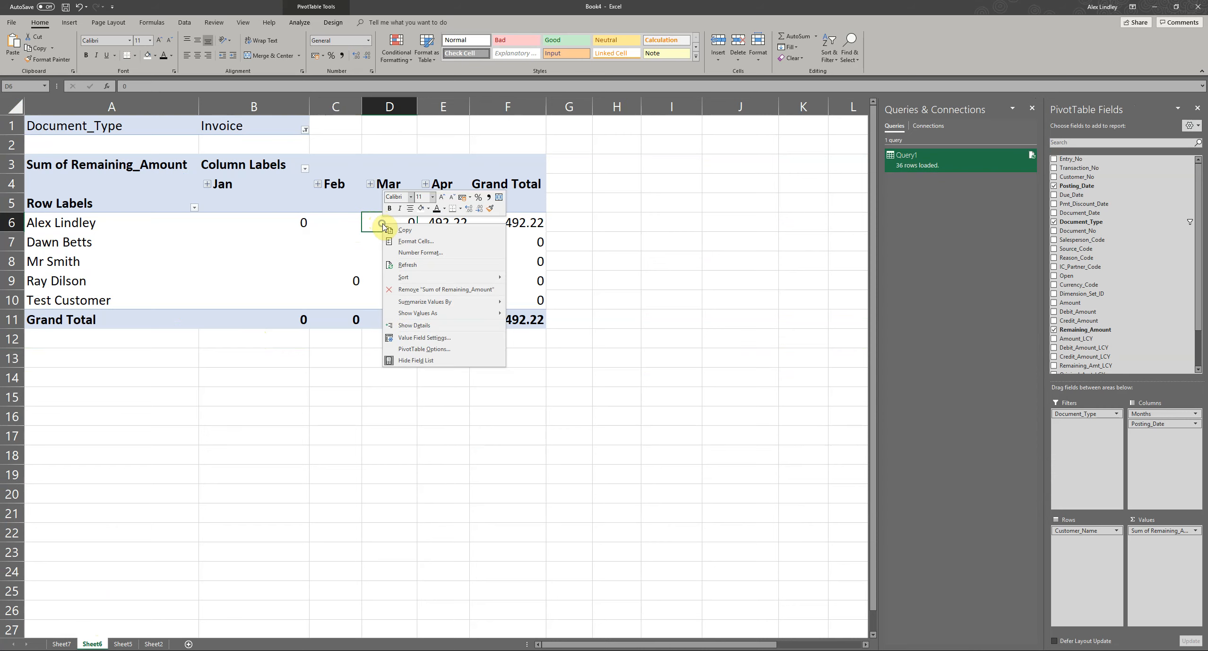
pyautogui.click(406, 265)
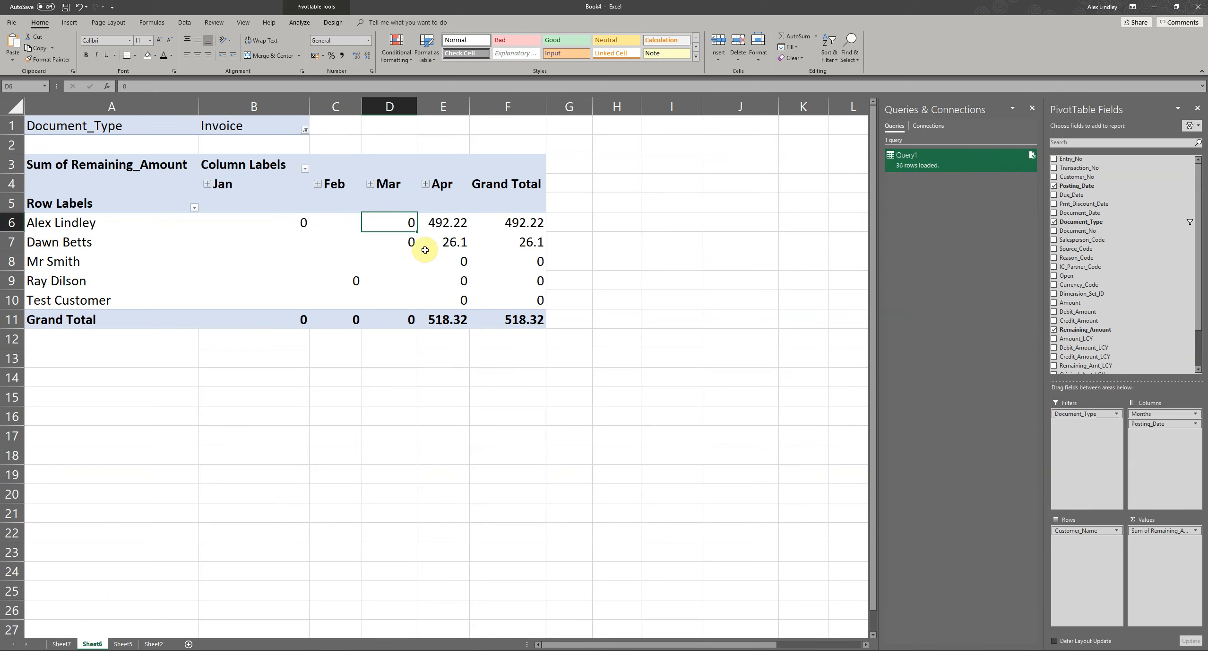
# - Examine the second customer's April remaining amount in the refreshed PivotTable
pyautogui.click(445, 242)
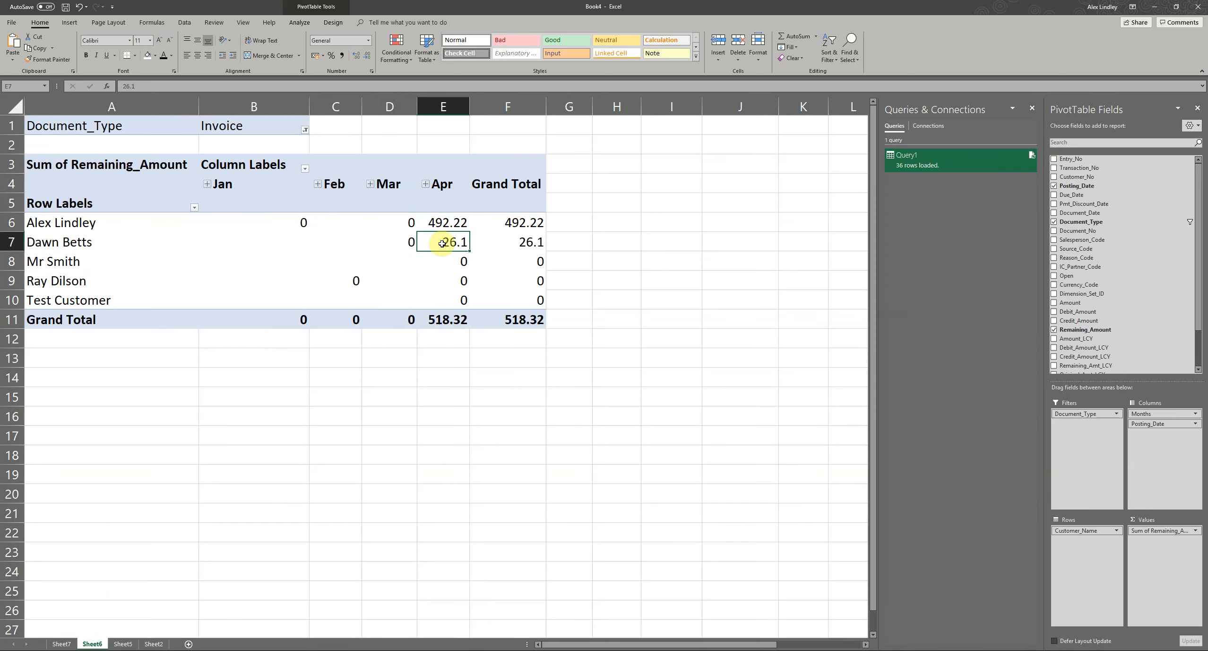
pyautogui.click(428, 383)
pyautogui.click(336, 279)
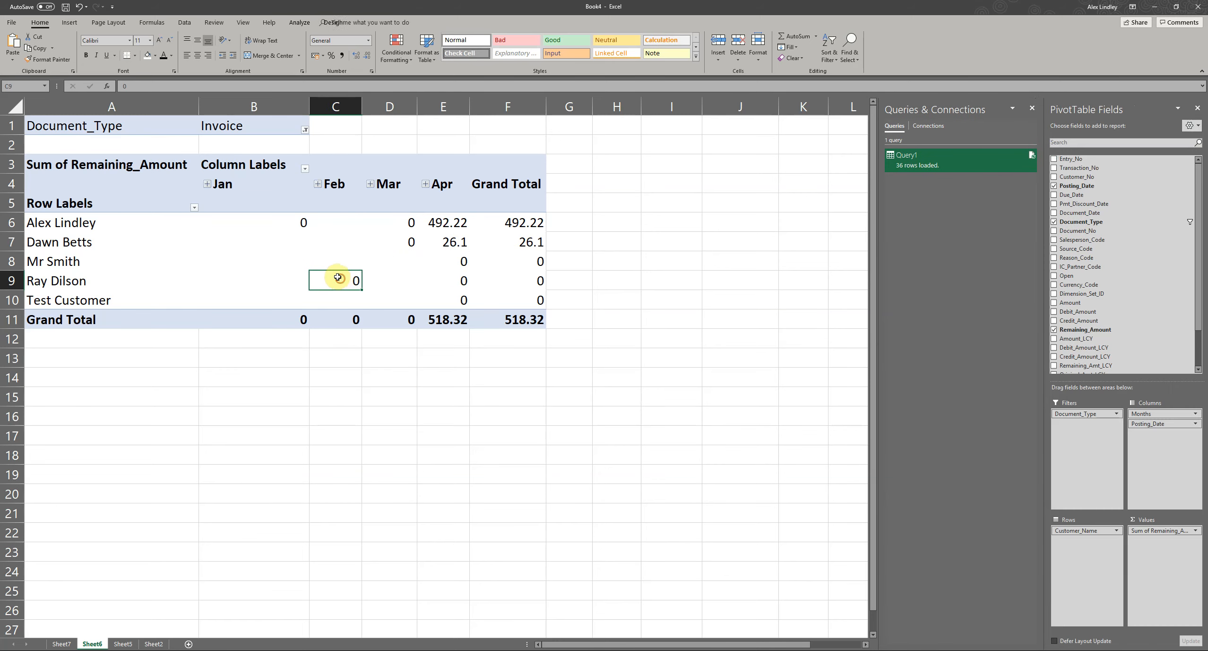